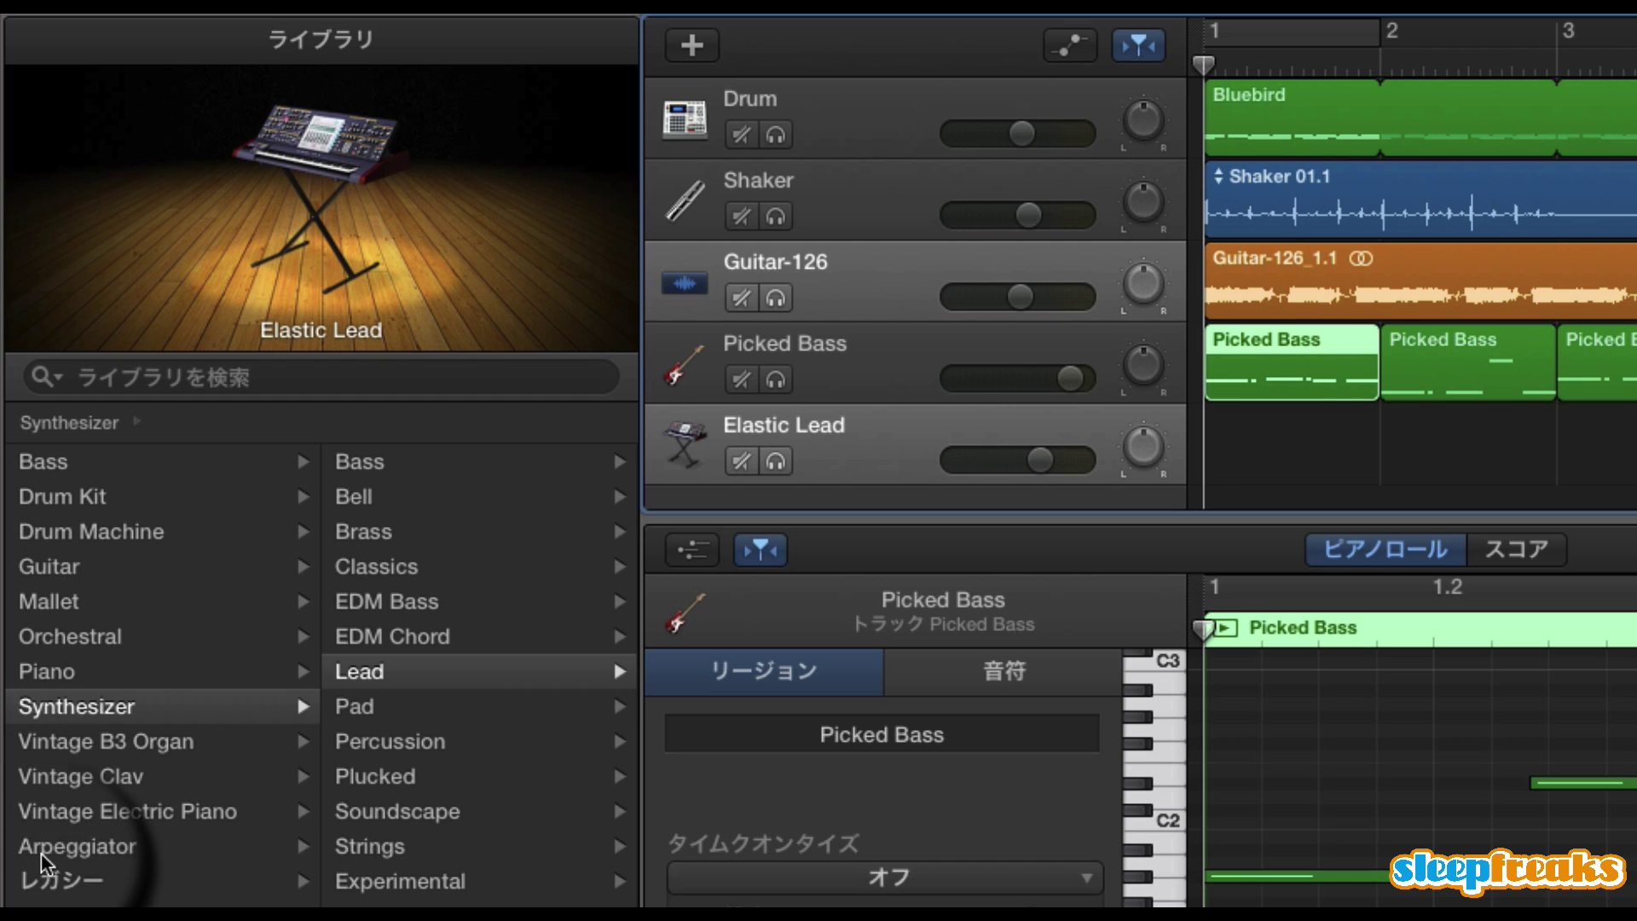
Browse the library's Guitar and Synthesizer categories and open the synthesizer Lead sounds
click(51, 672)
click(49, 567)
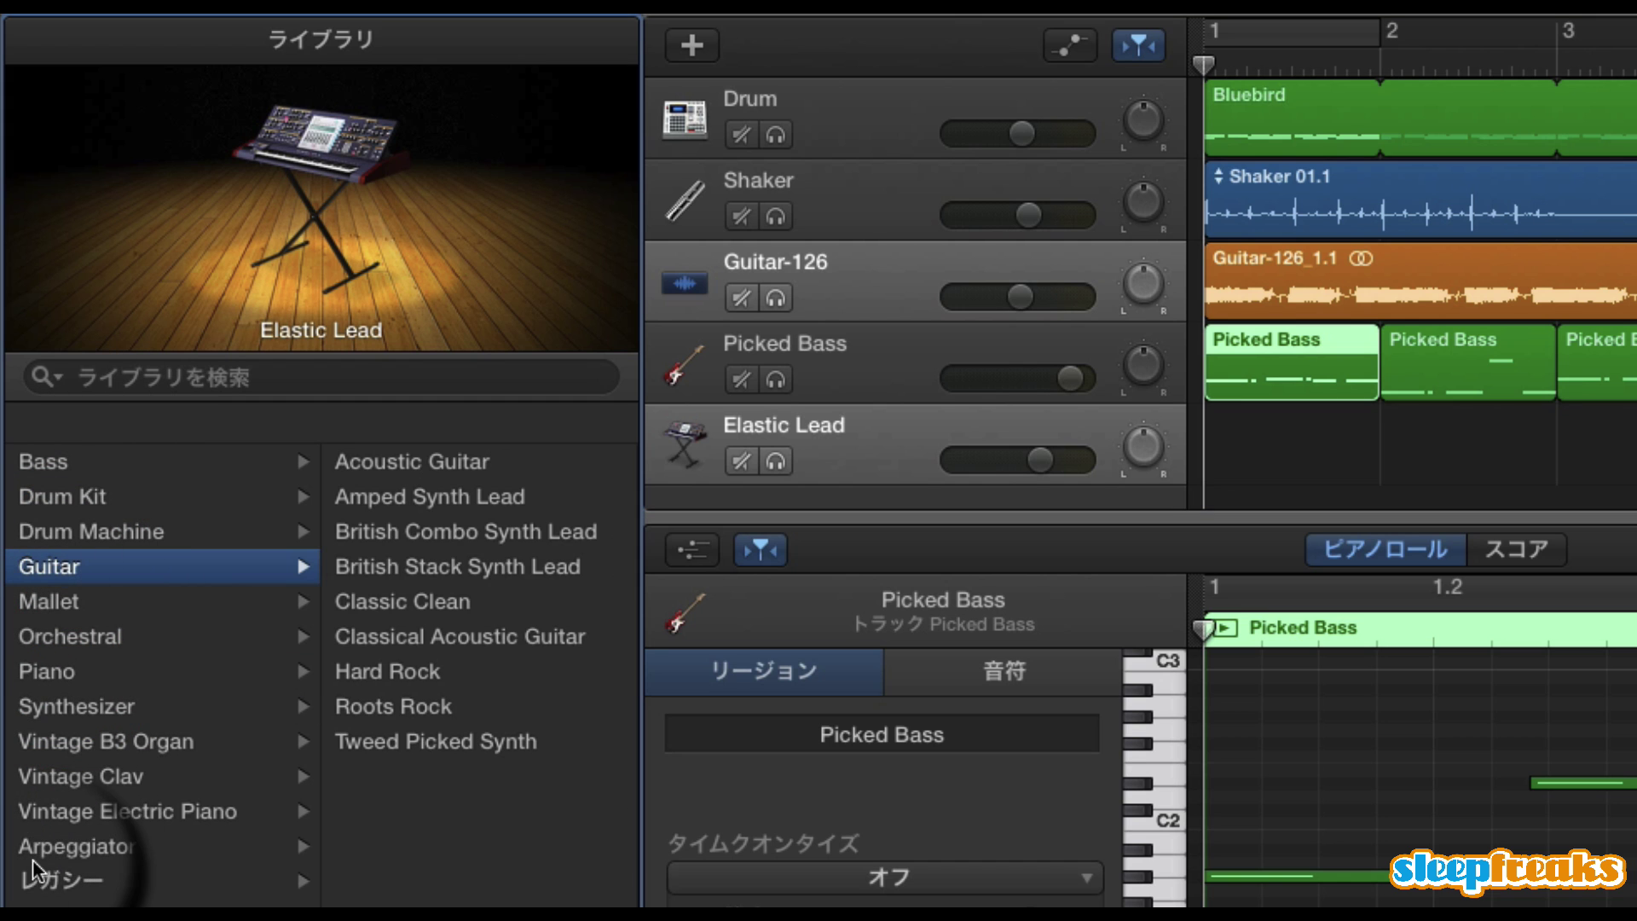
click(106, 706)
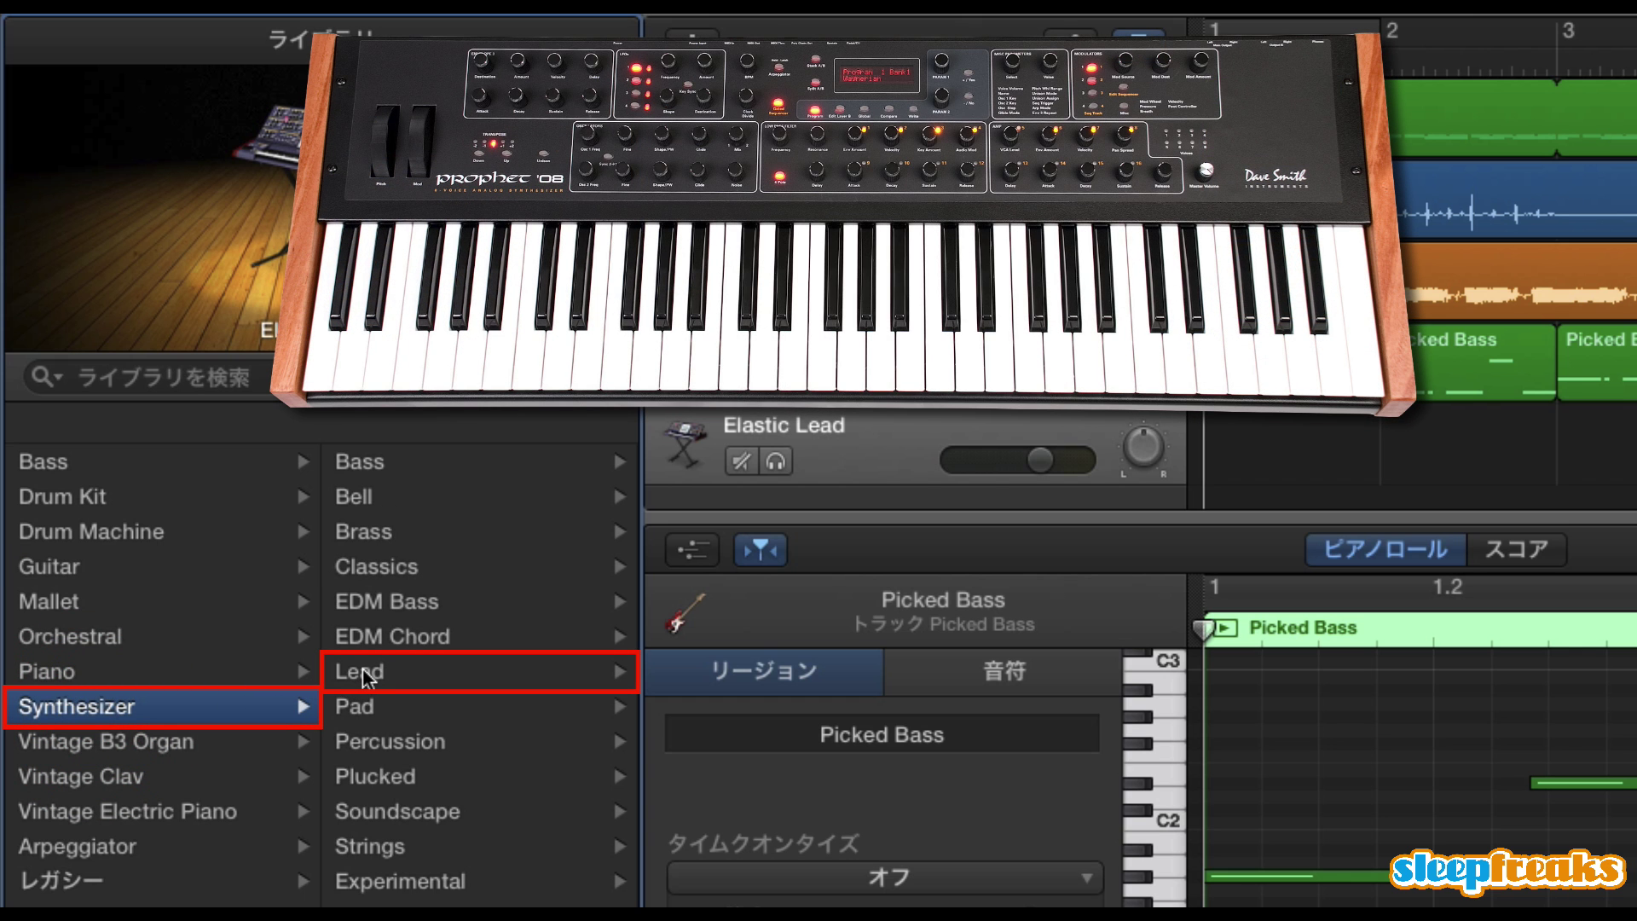
click(363, 671)
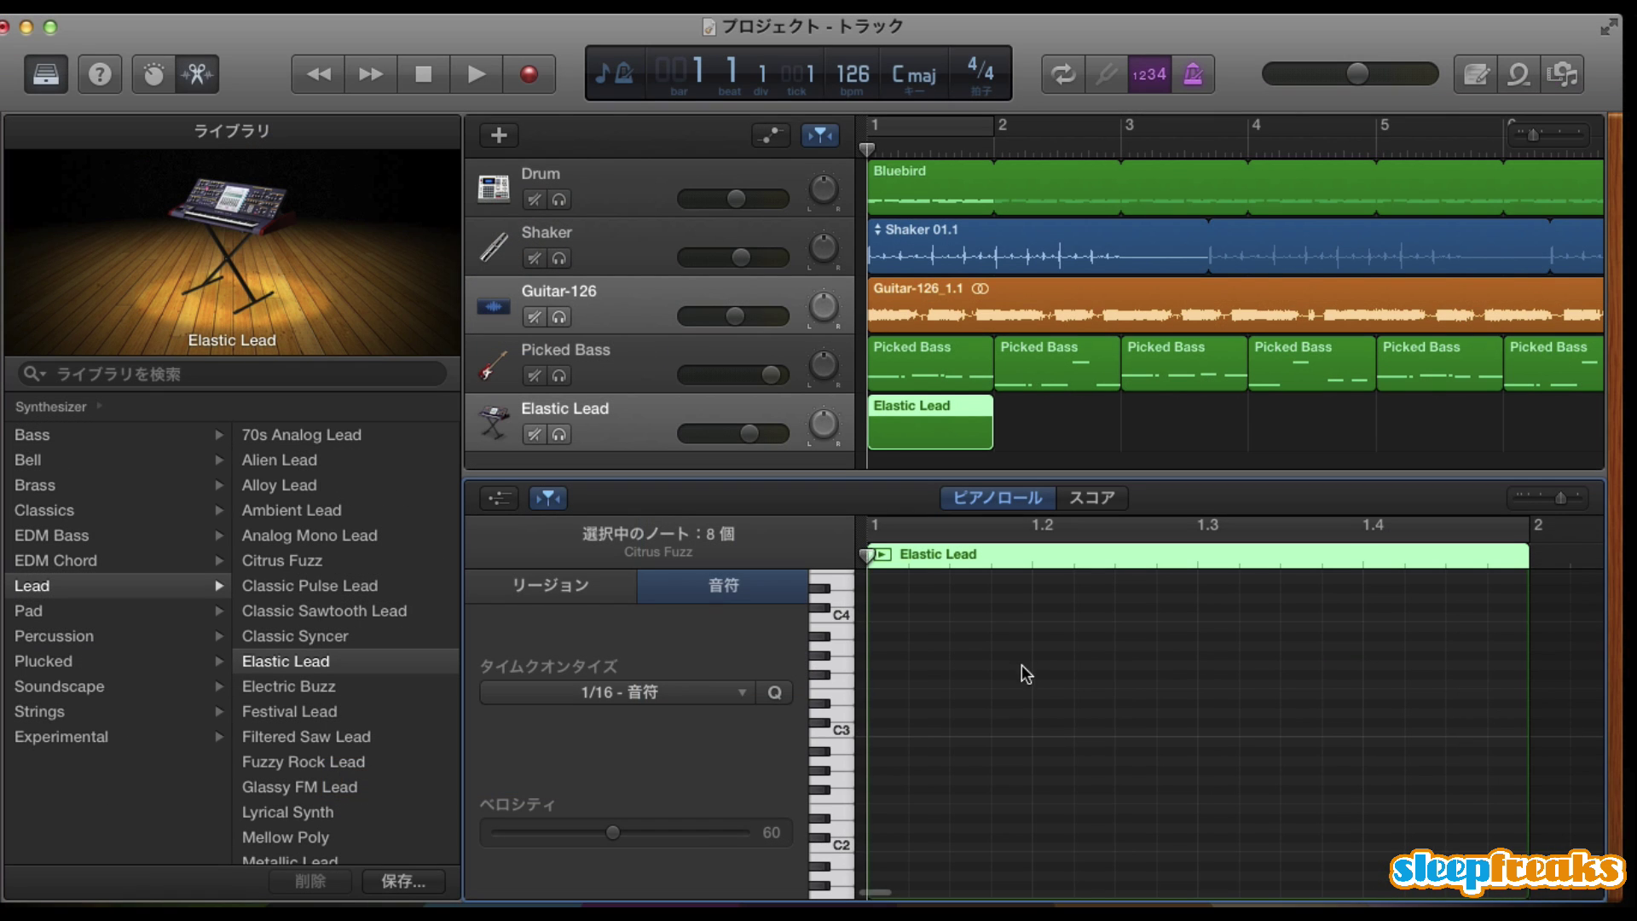
Check the Guitar-126 region and return to the Elastic Lead region's empty piano roll around C2 to C3
scroll(905, 773, up, 3)
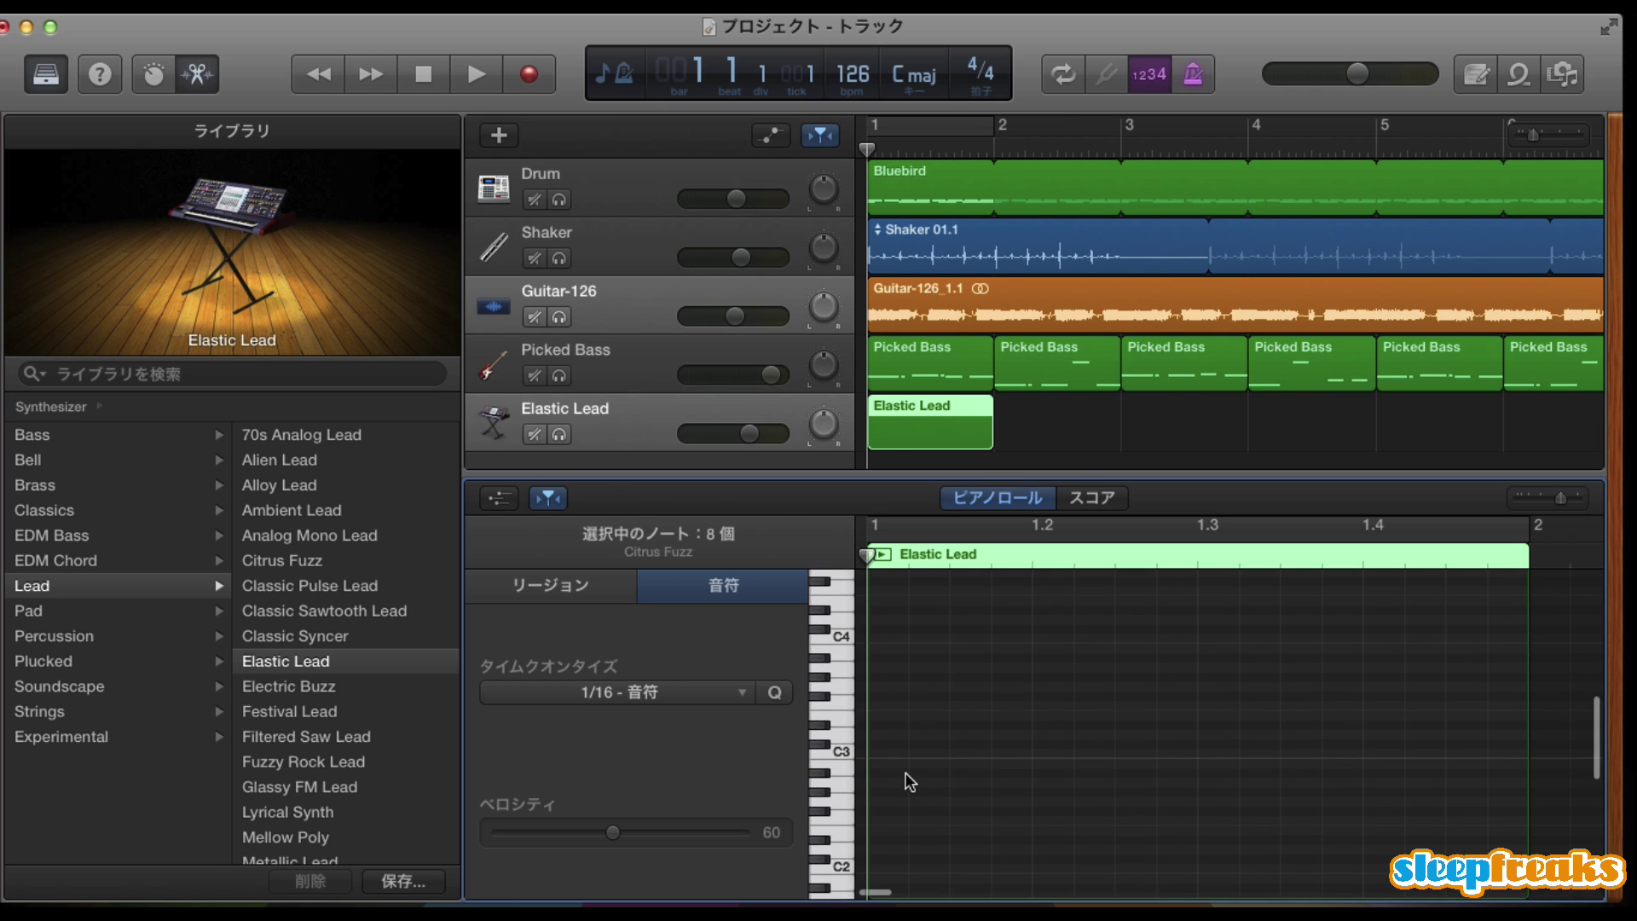
scroll(906, 759, down, 2)
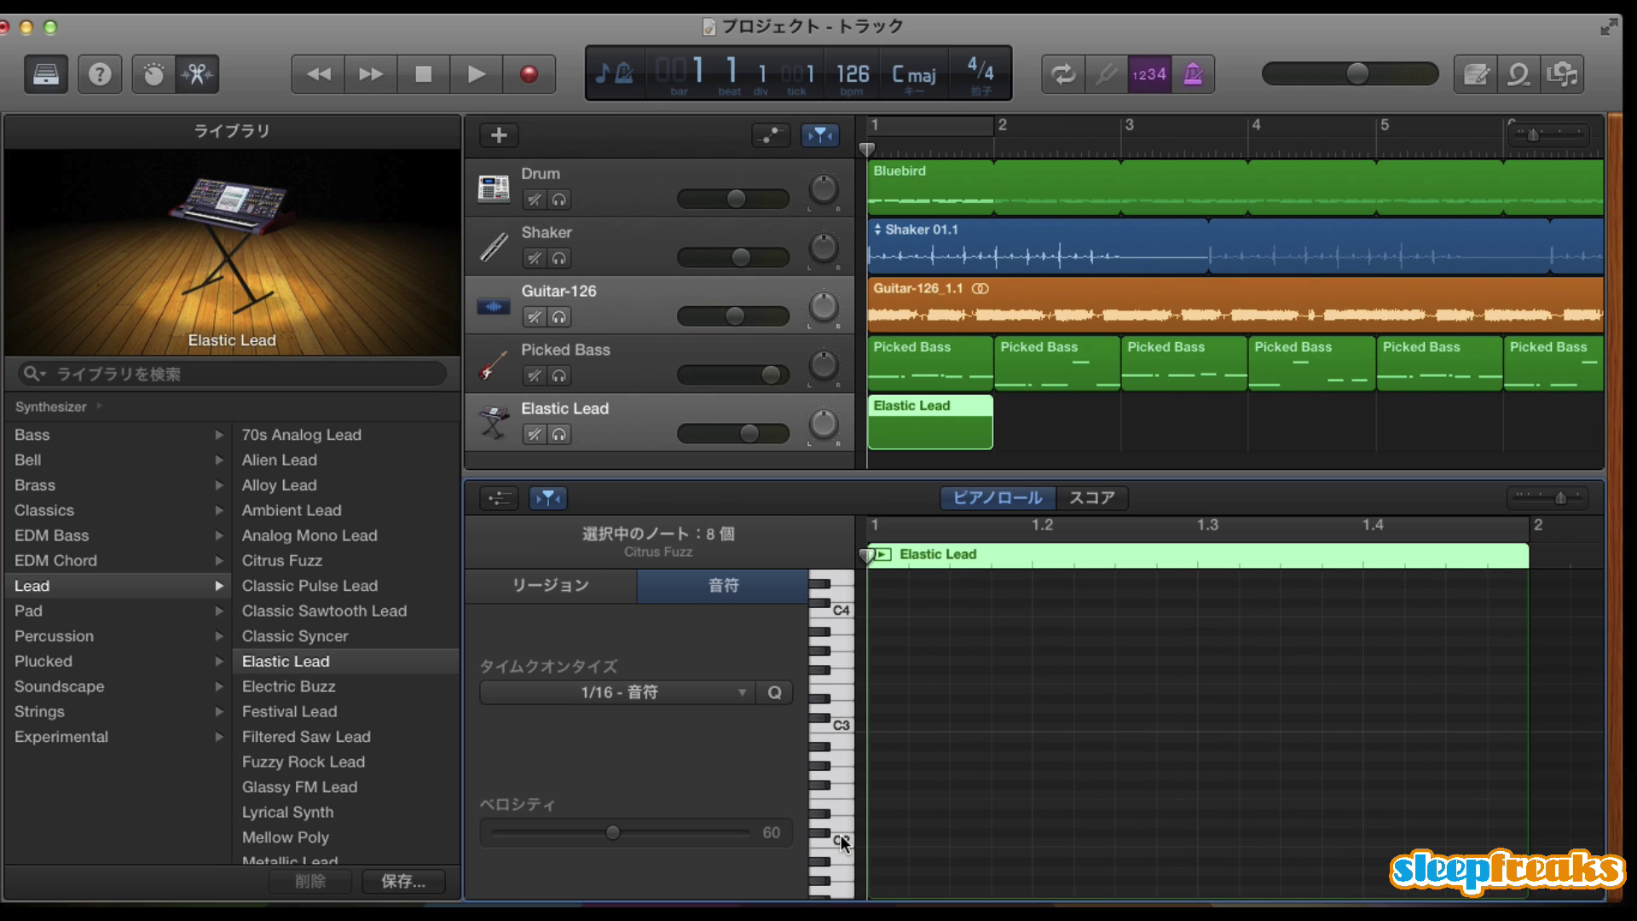
click(1049, 320)
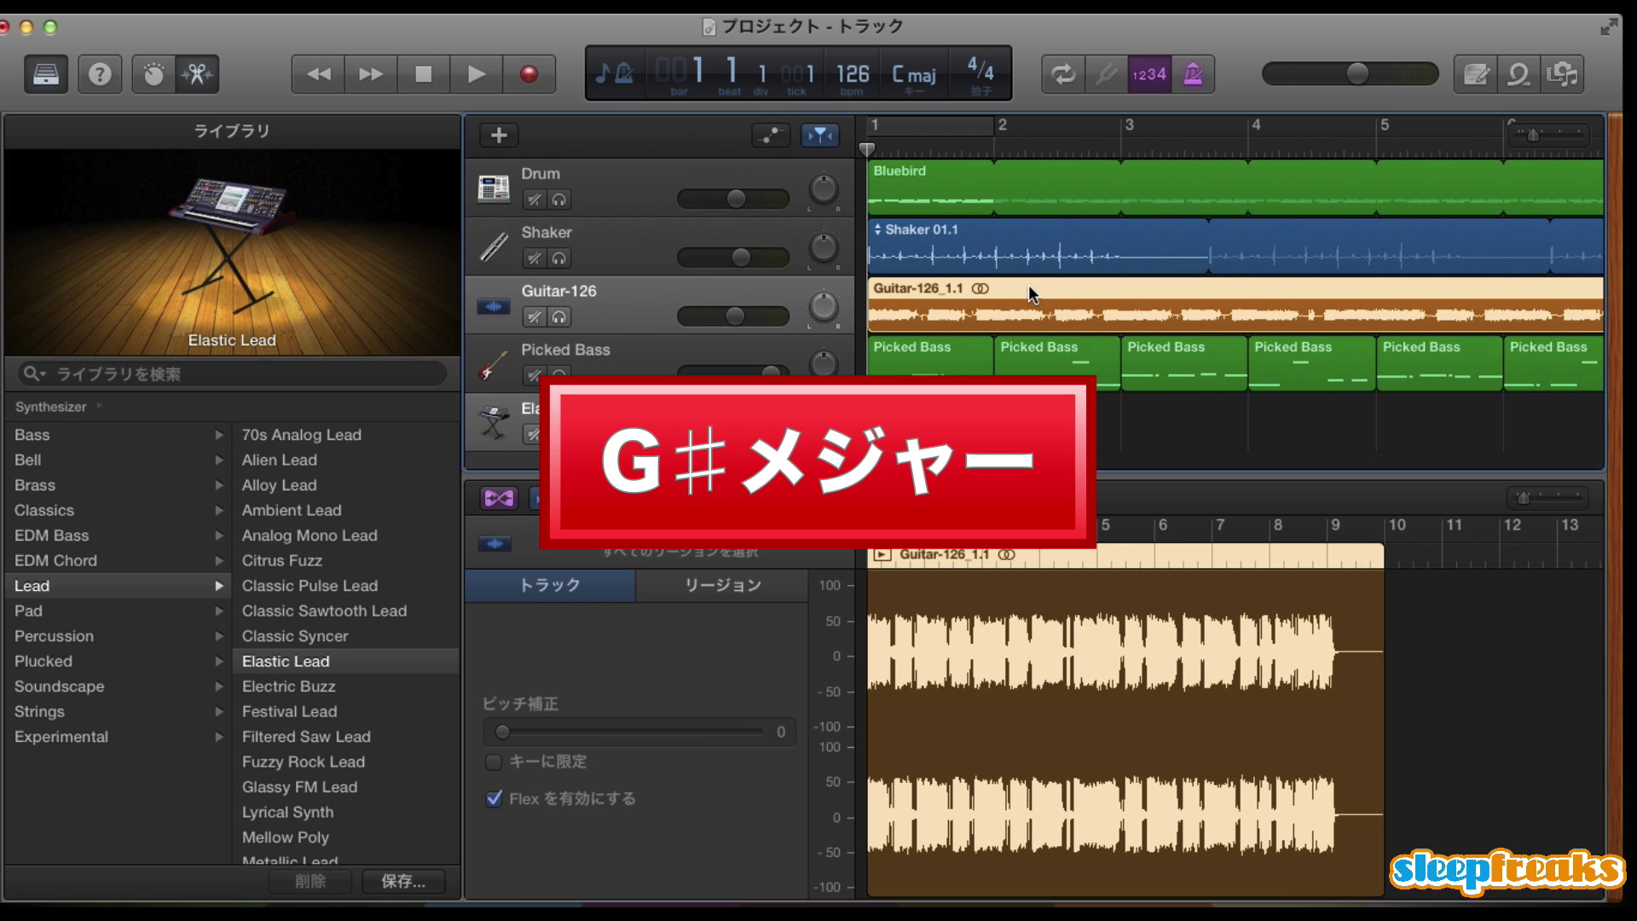
click(934, 422)
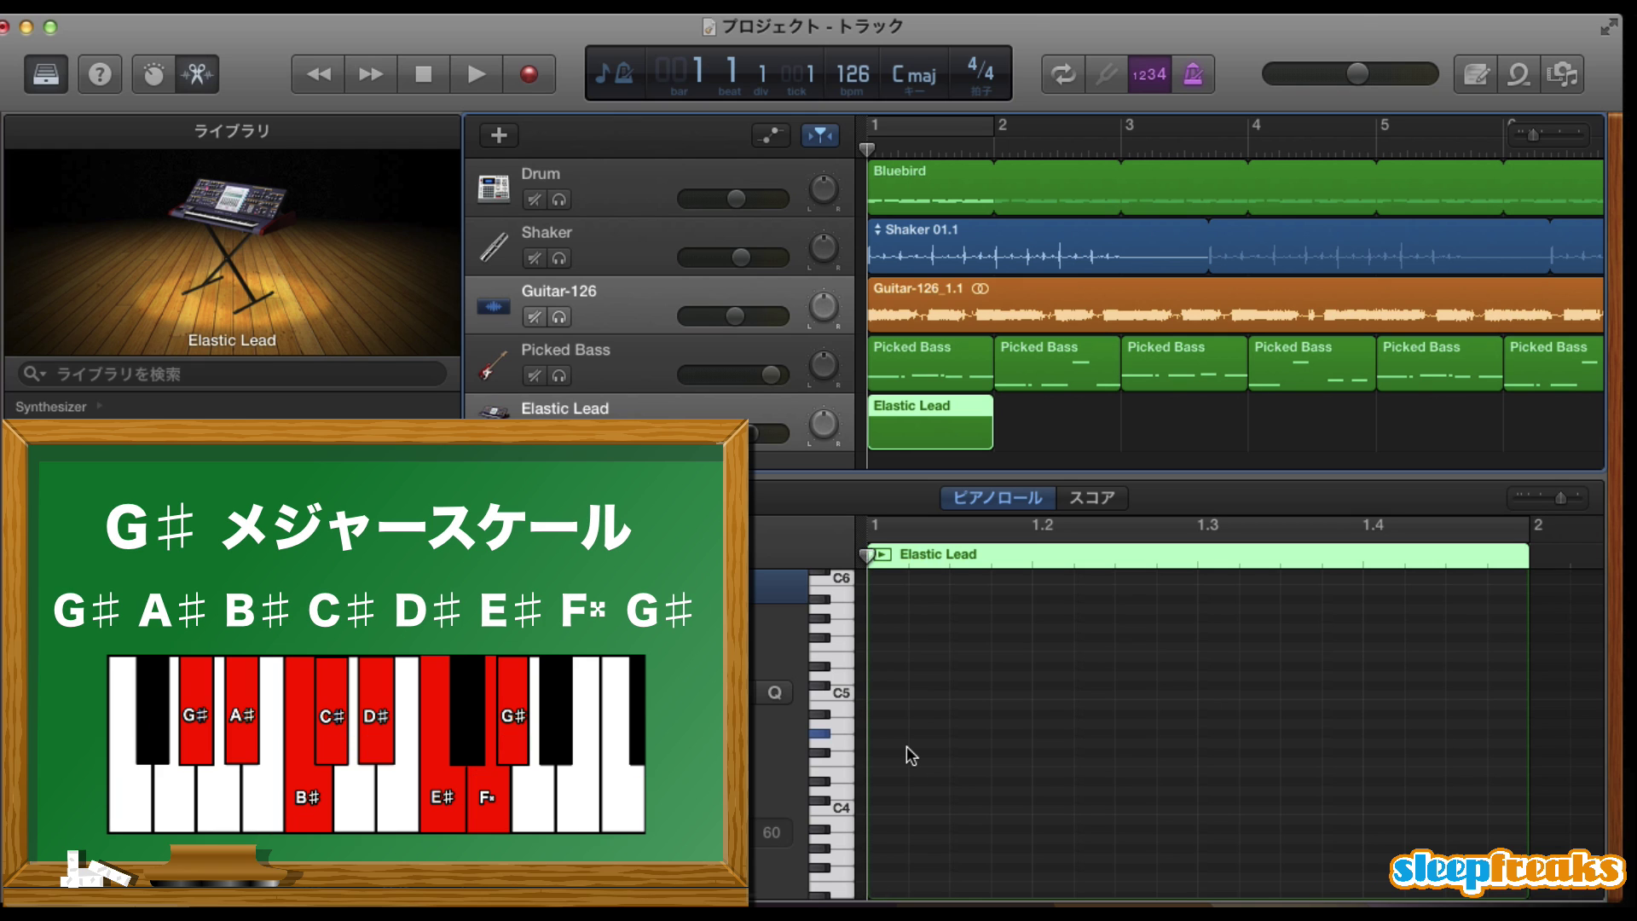
click(821, 733)
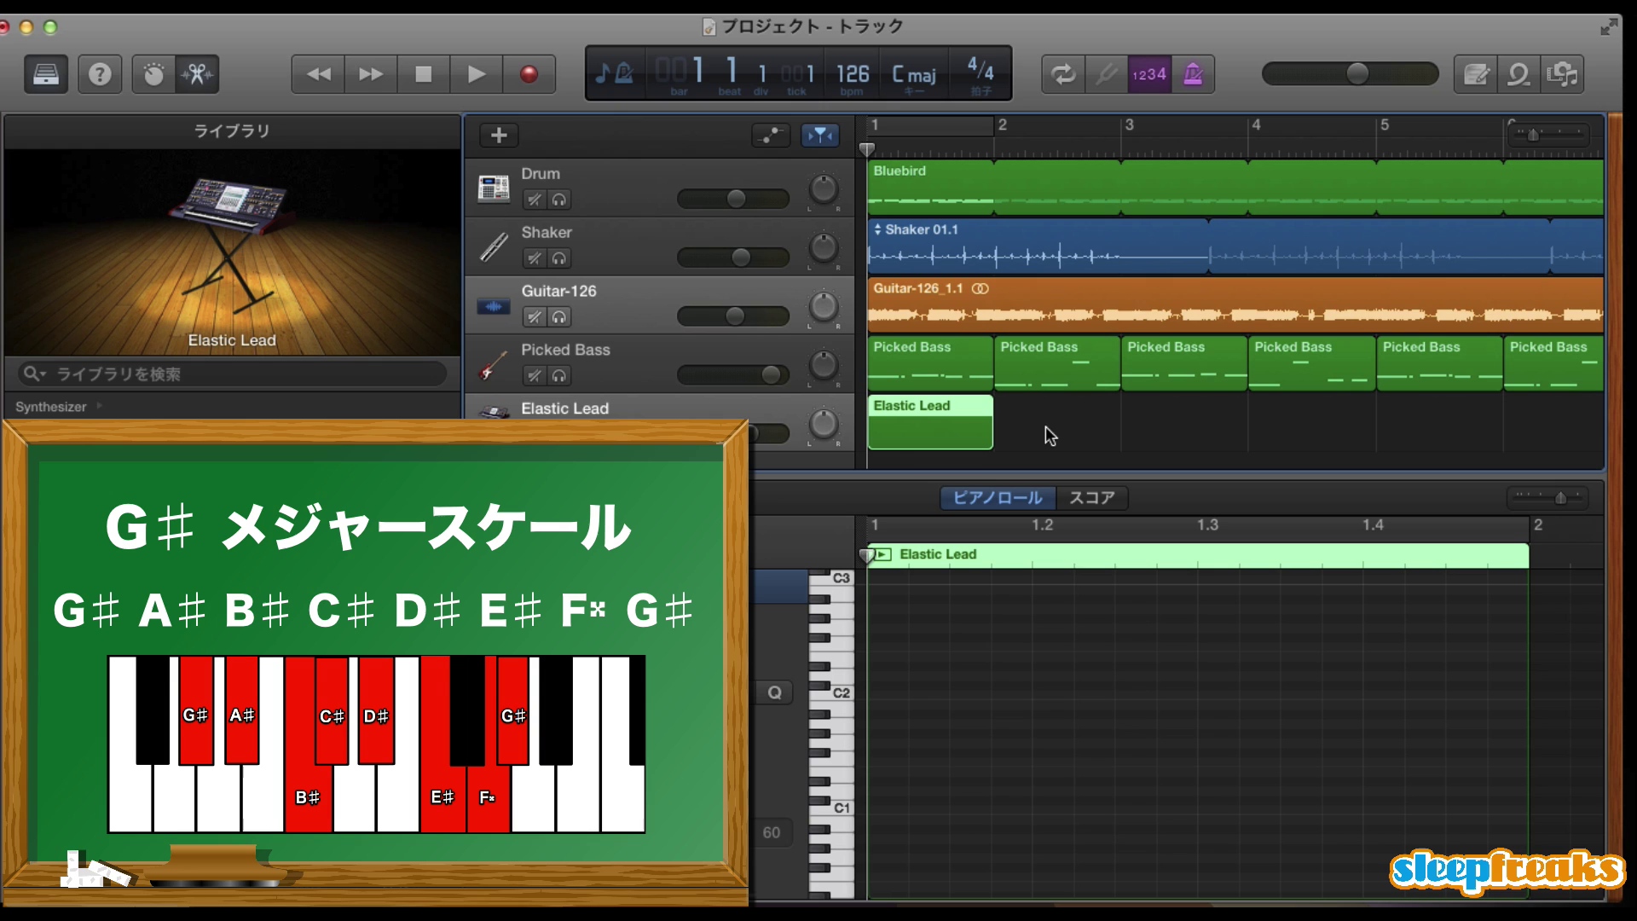
scroll(945, 745, up, 3)
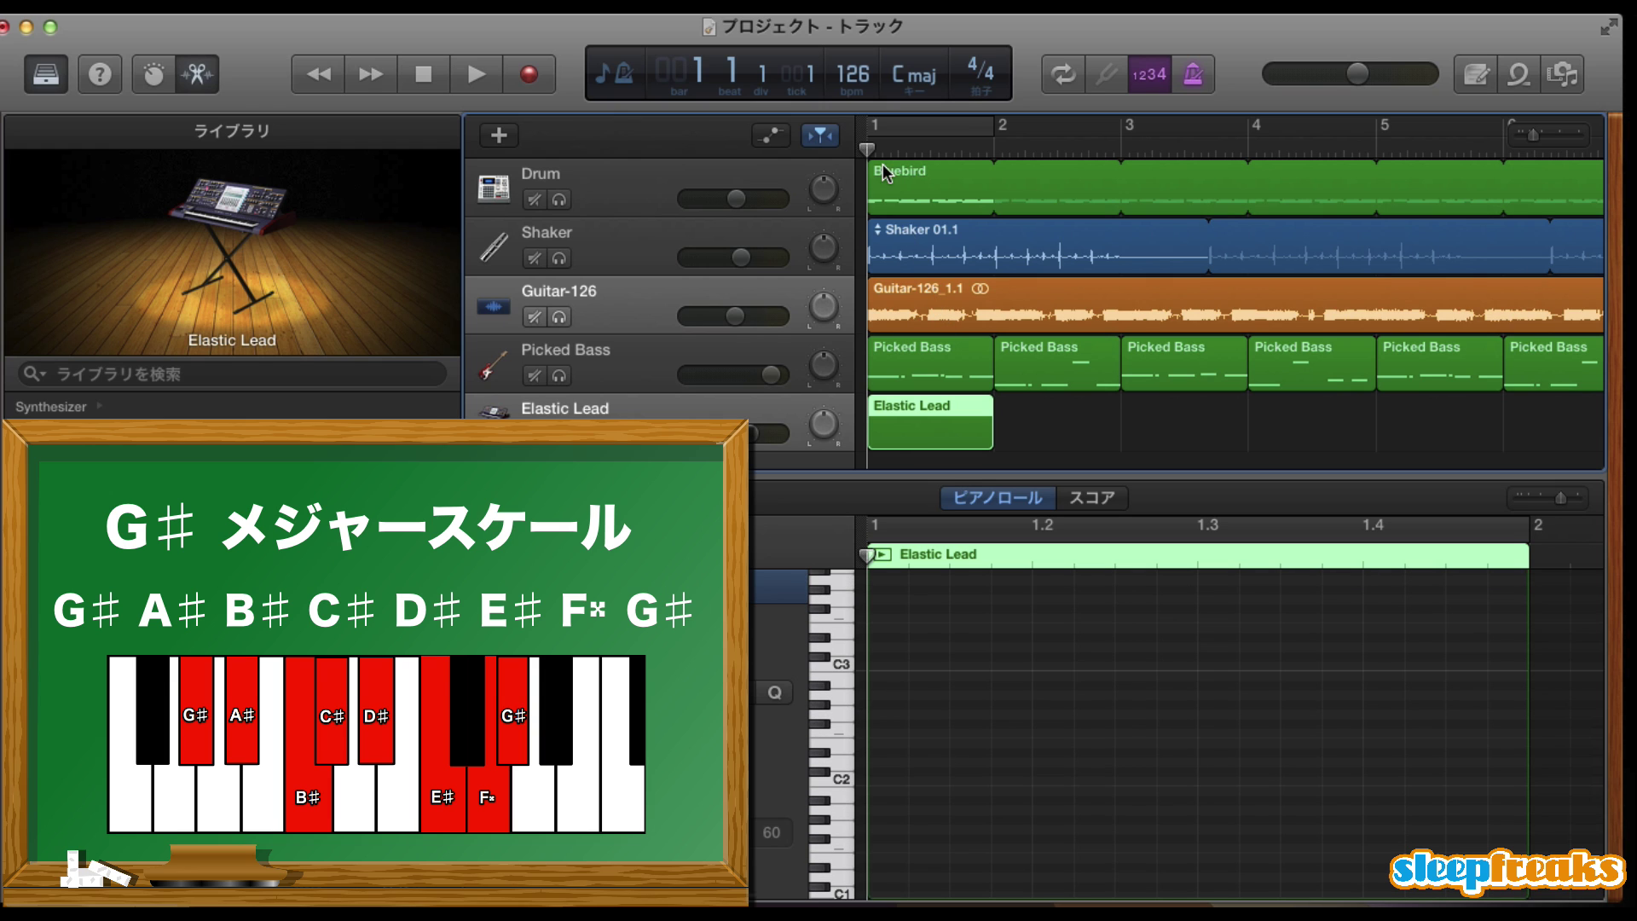
Turn on the cycle range for bar 1, play the loop, and return the playhead to the start
click(972, 126)
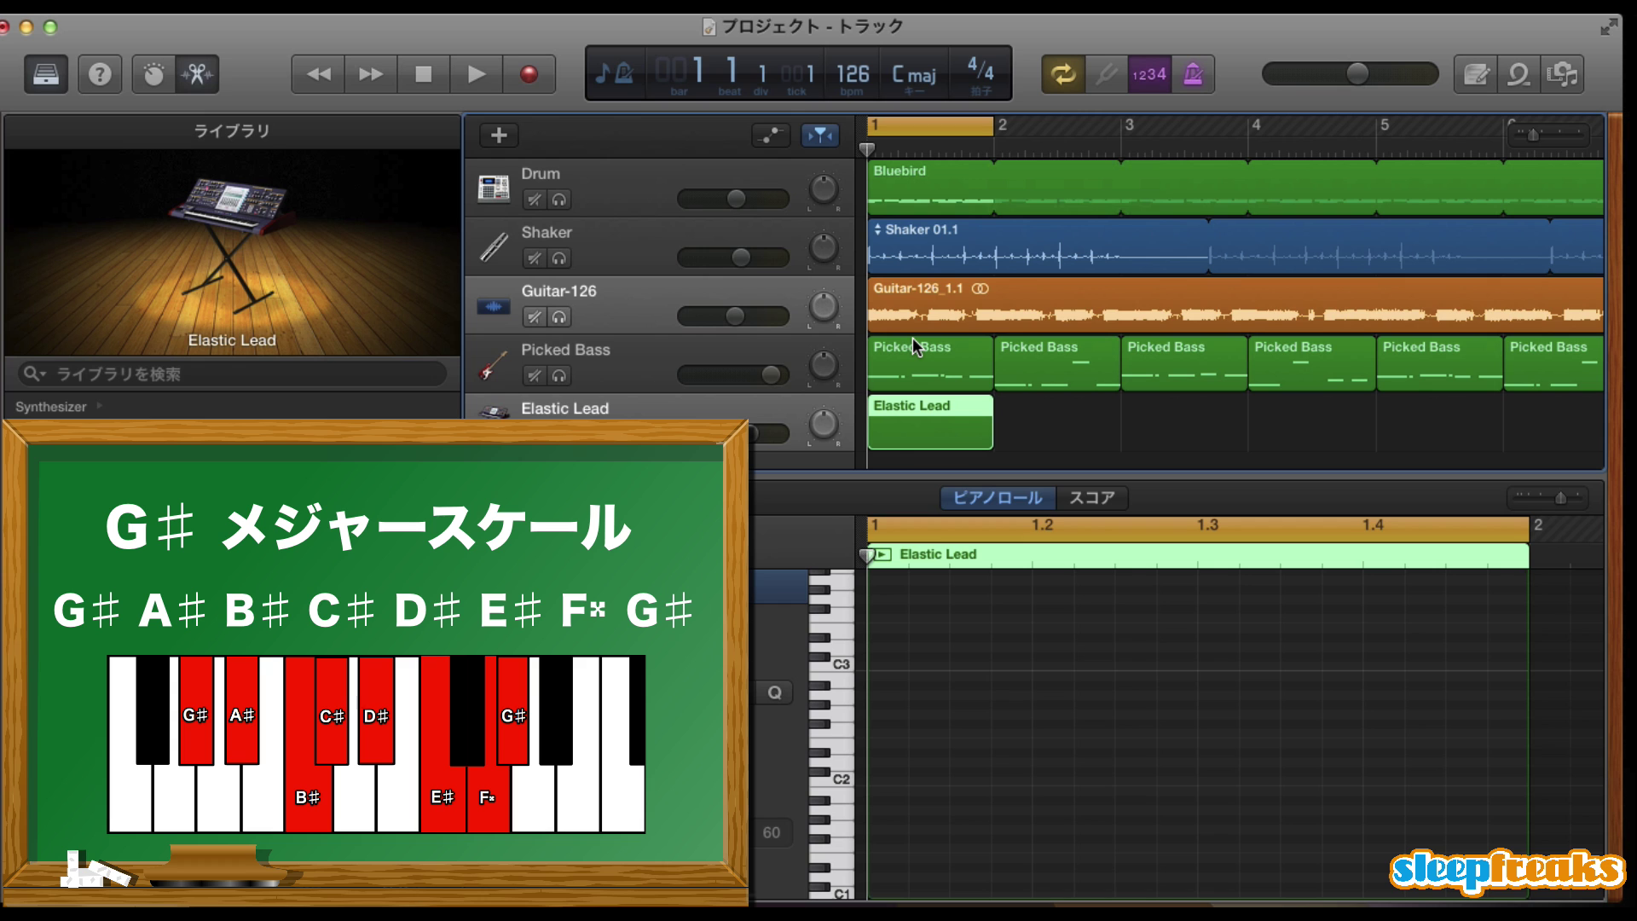
key(space)
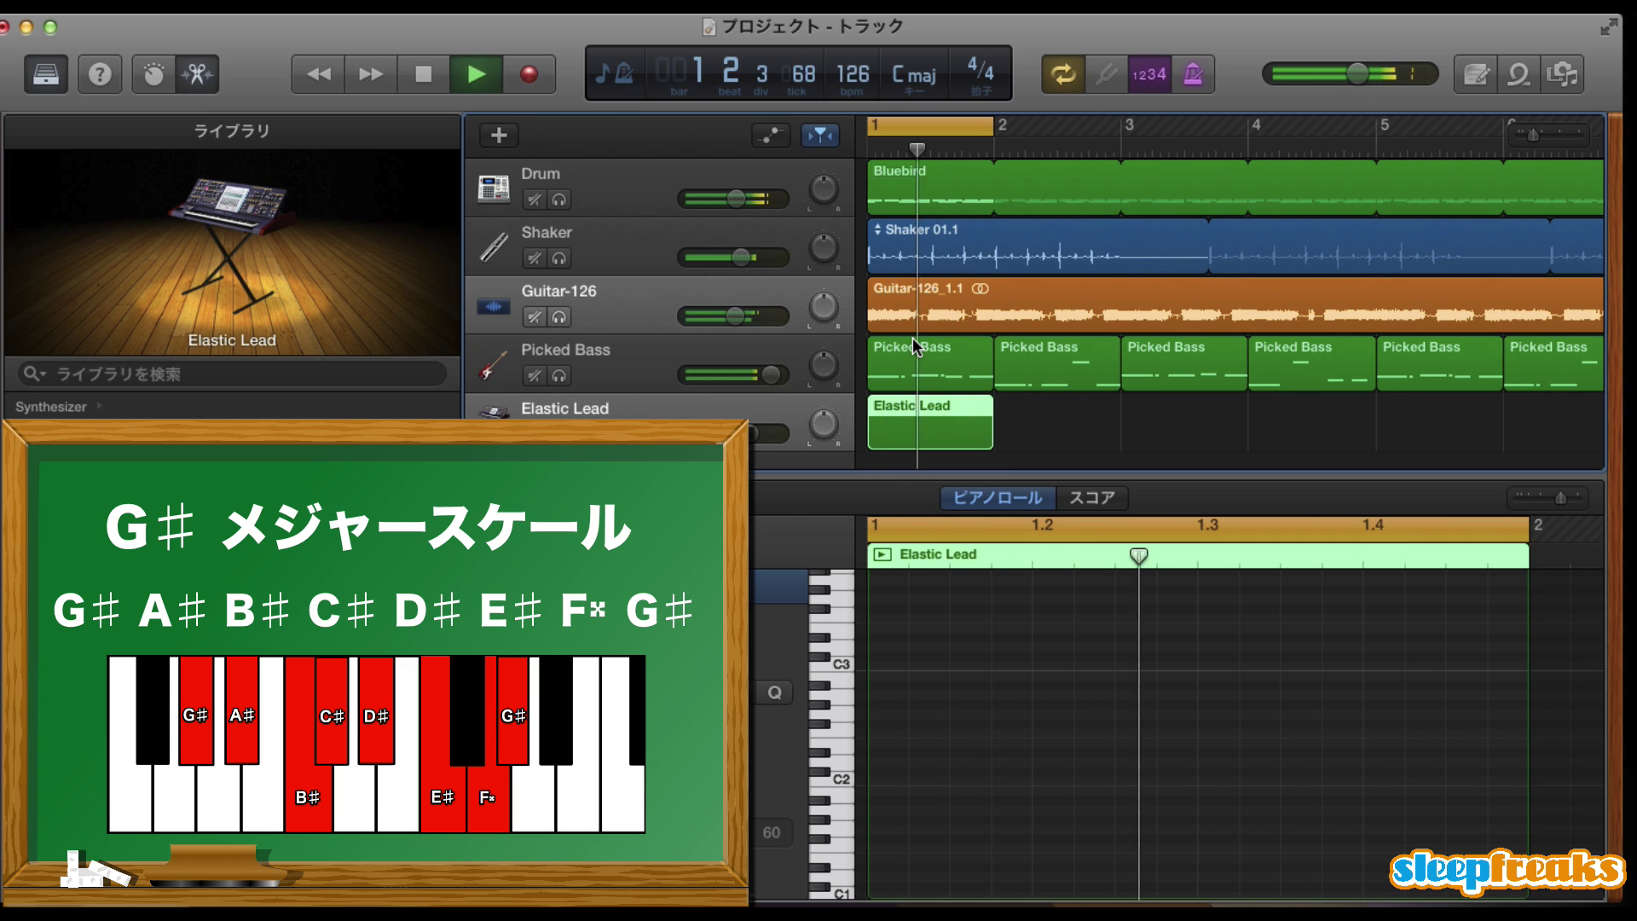
key(space)
key(Return)
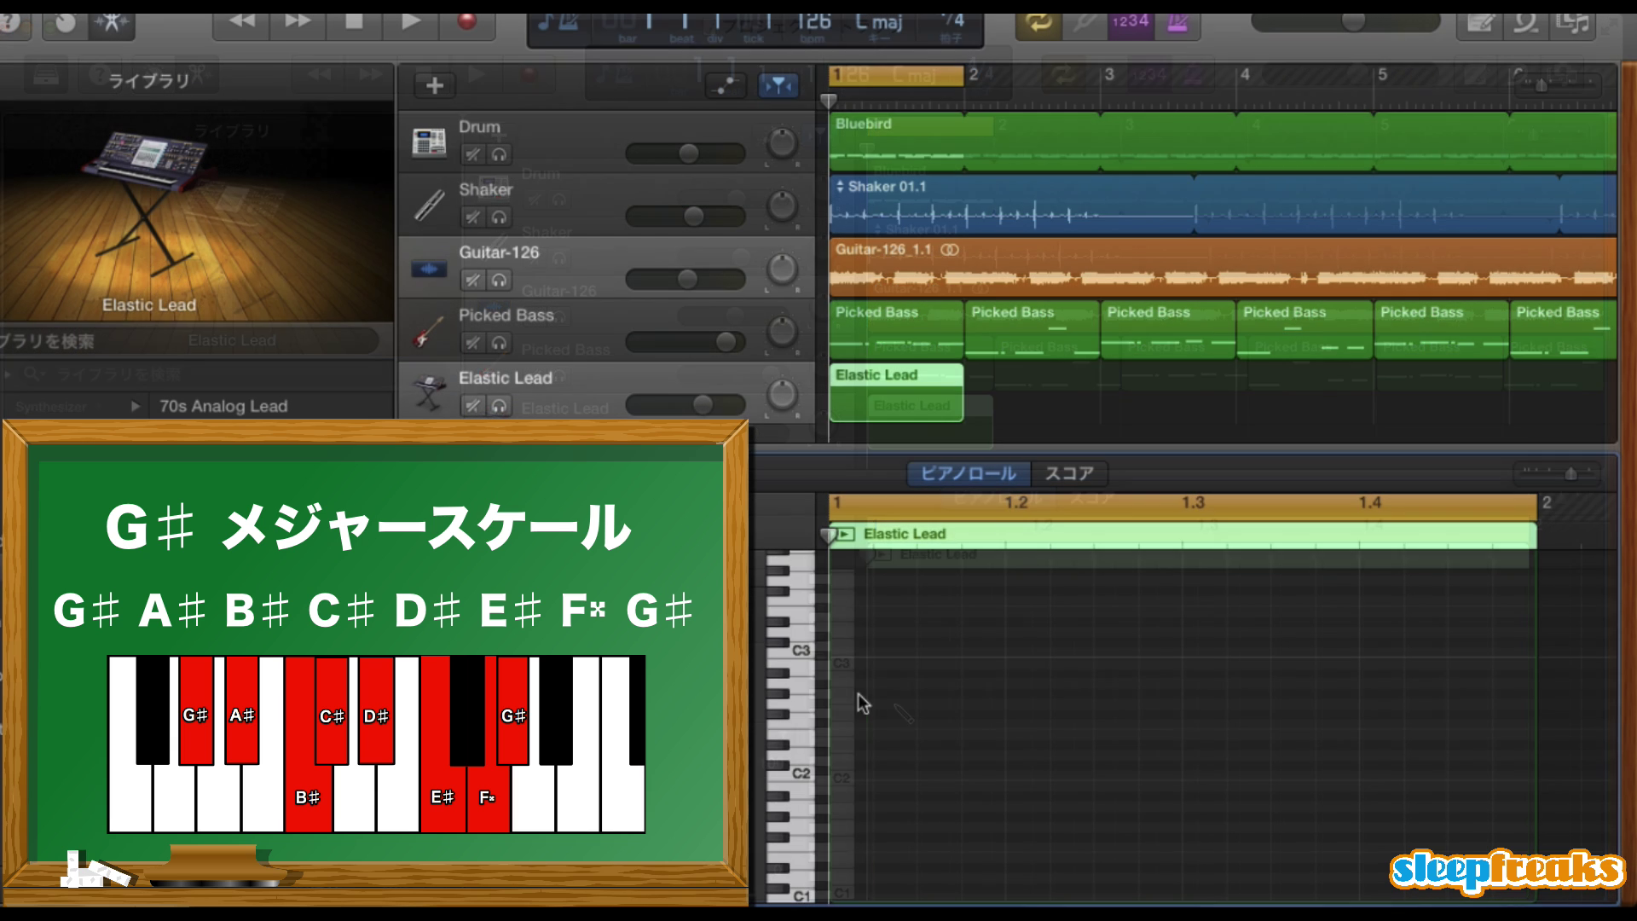
Enter G♯2, A♯2, D♯3 and a second A♯2 across bar 1 of the Elastic Lead region and play the phrase
click(895, 701)
click(965, 684)
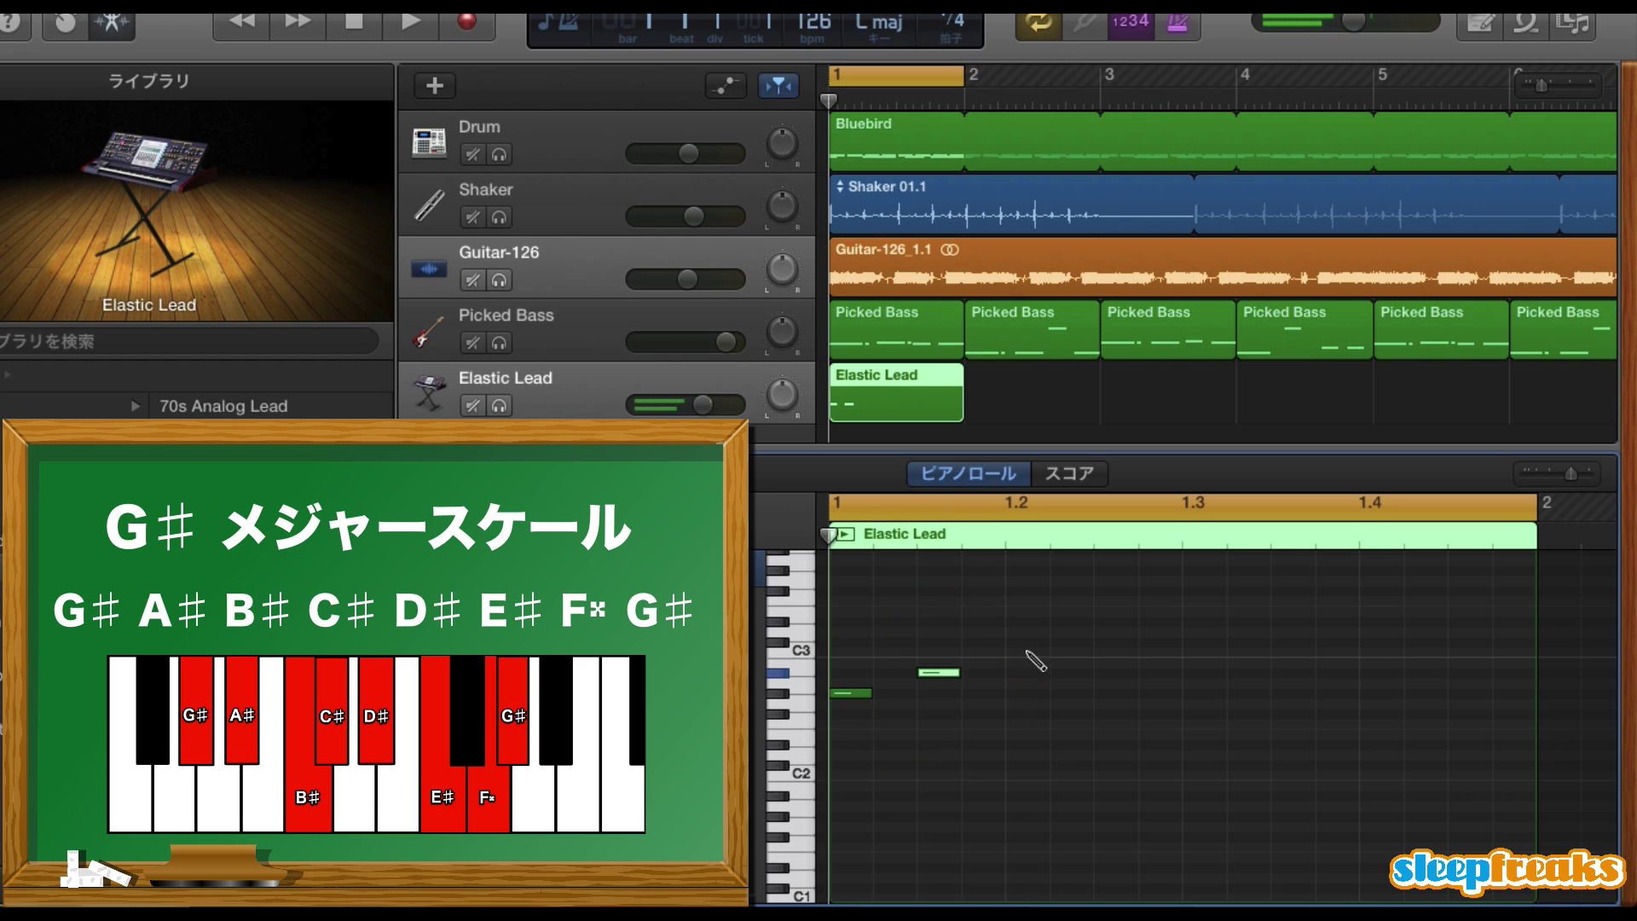
click(1031, 622)
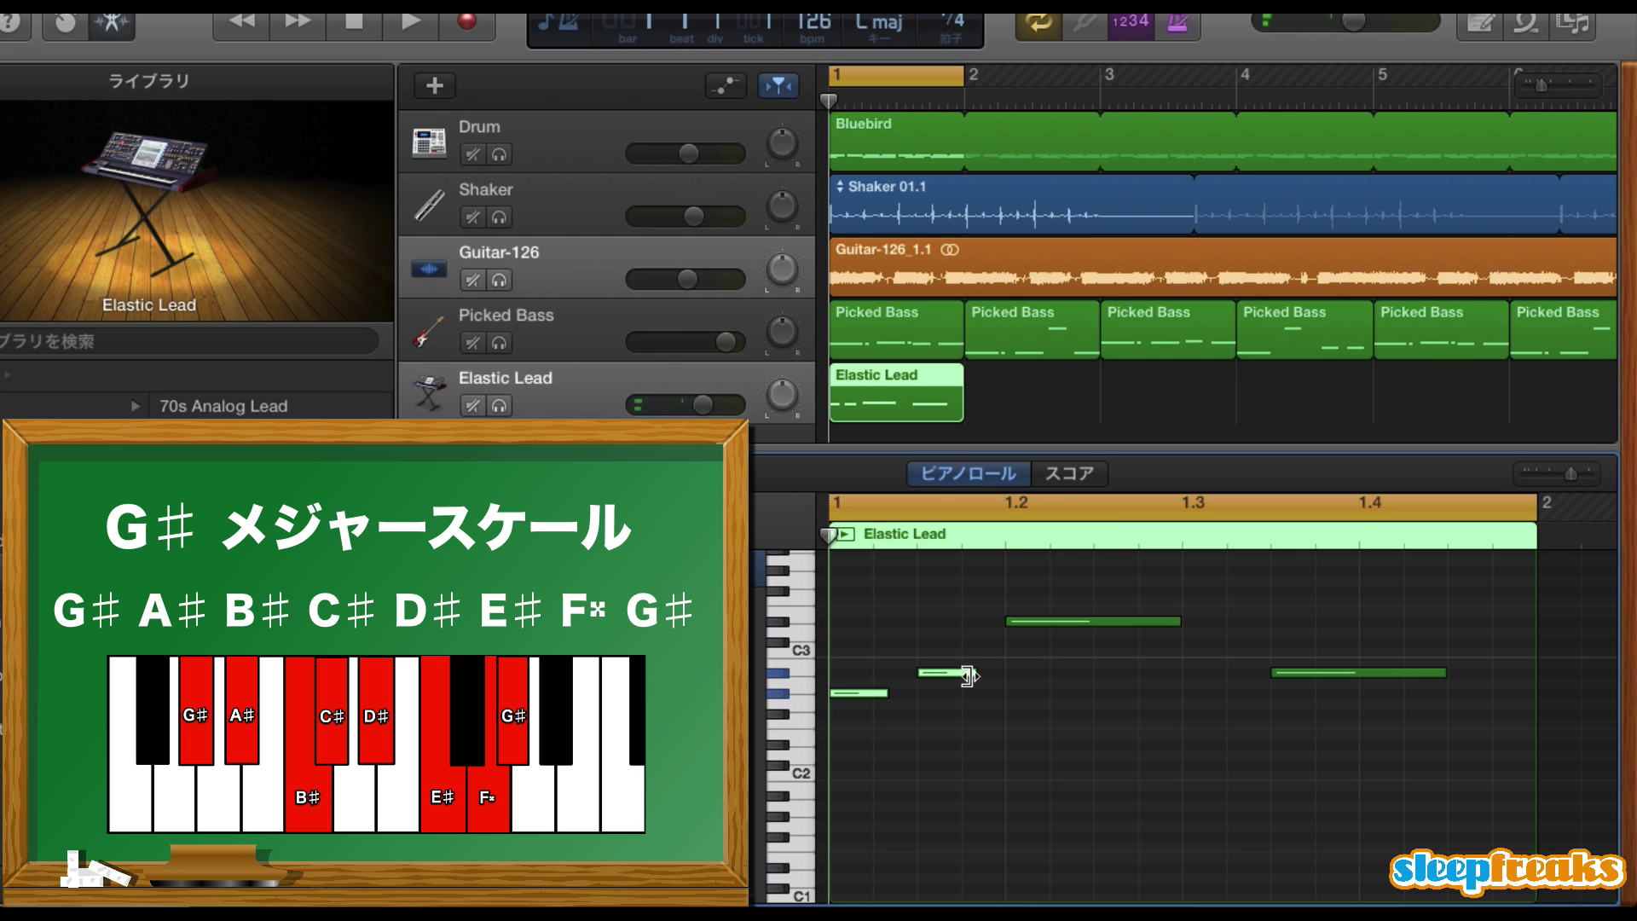
key(space)
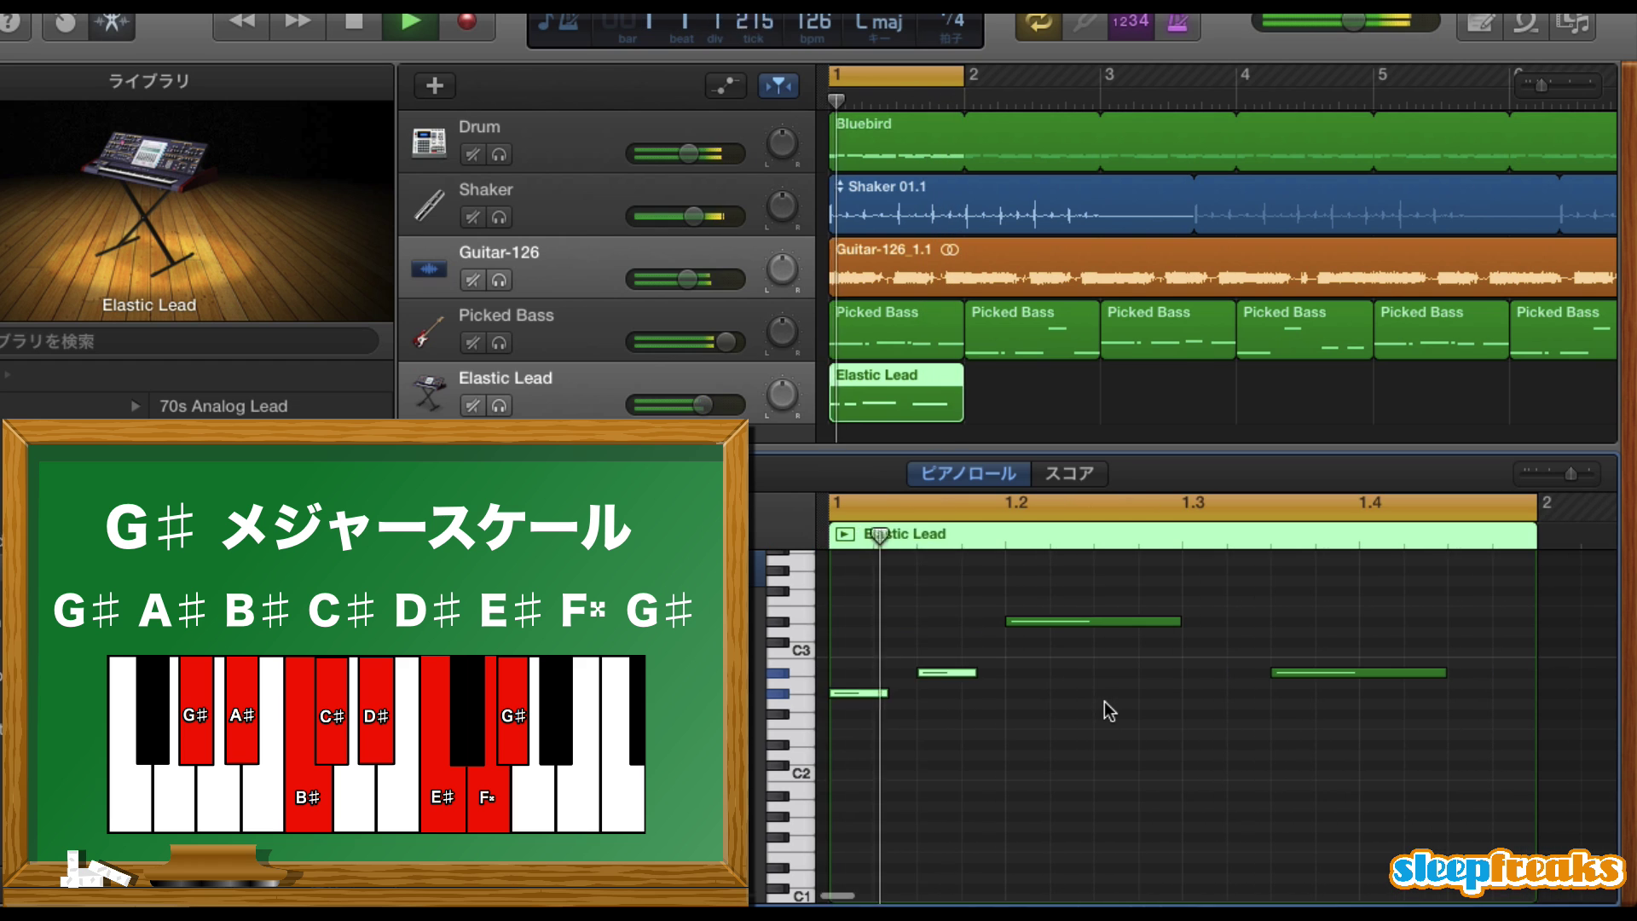
key(space)
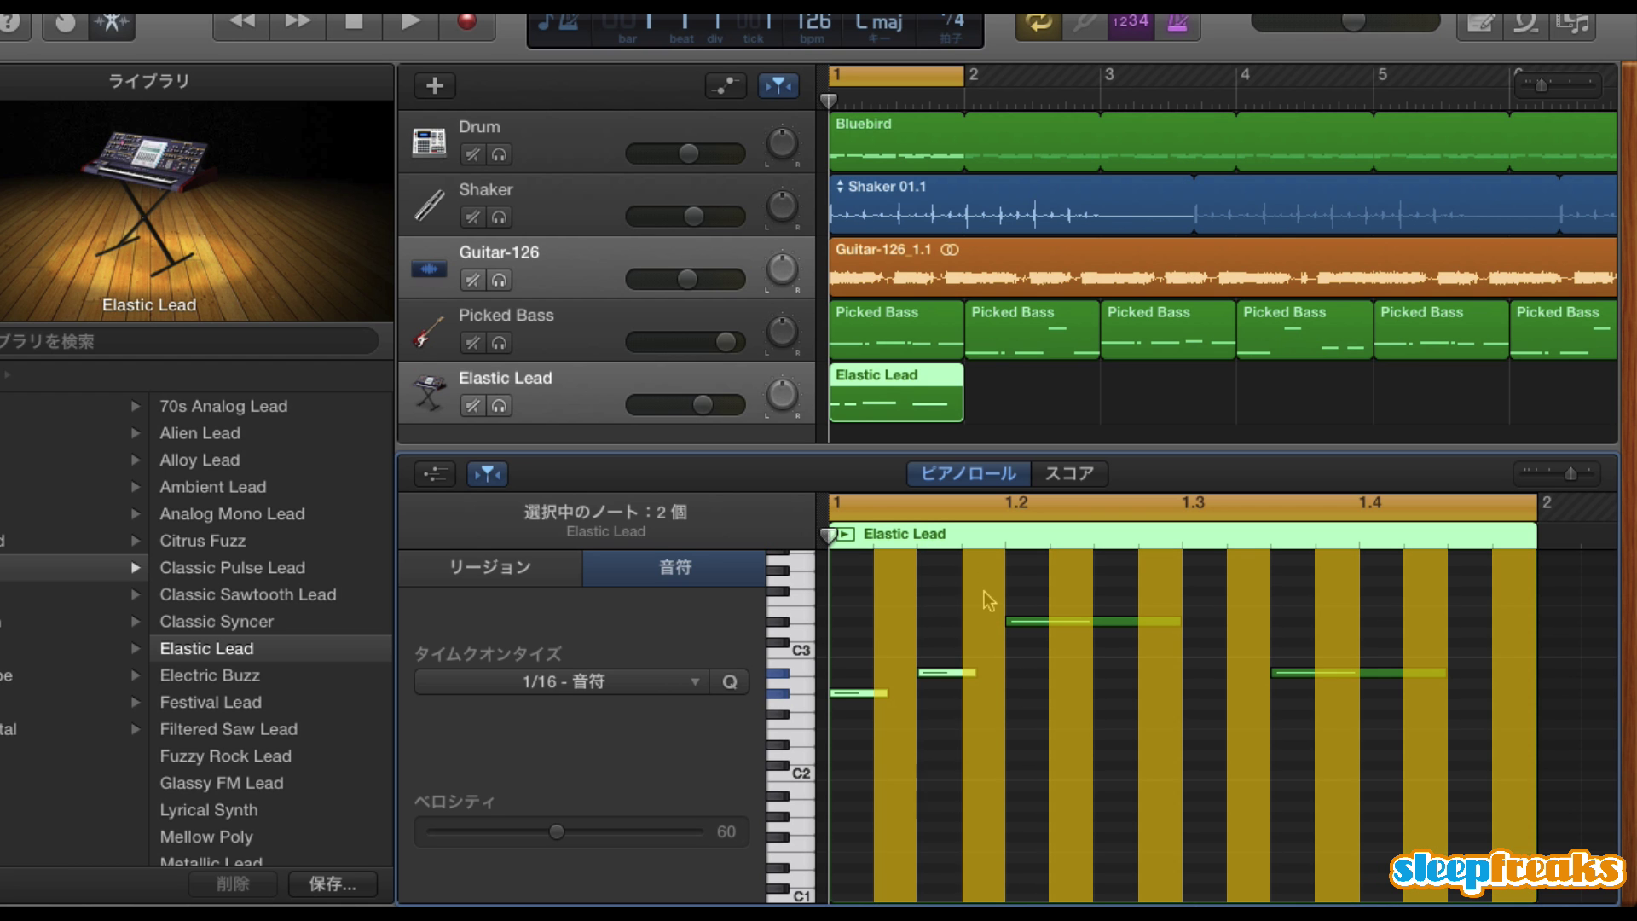
Shorten the first A♯2 note to a sixteenth, add a sixteenth-long G♯3 just before 1.2, and listen to the phrase
click(964, 669)
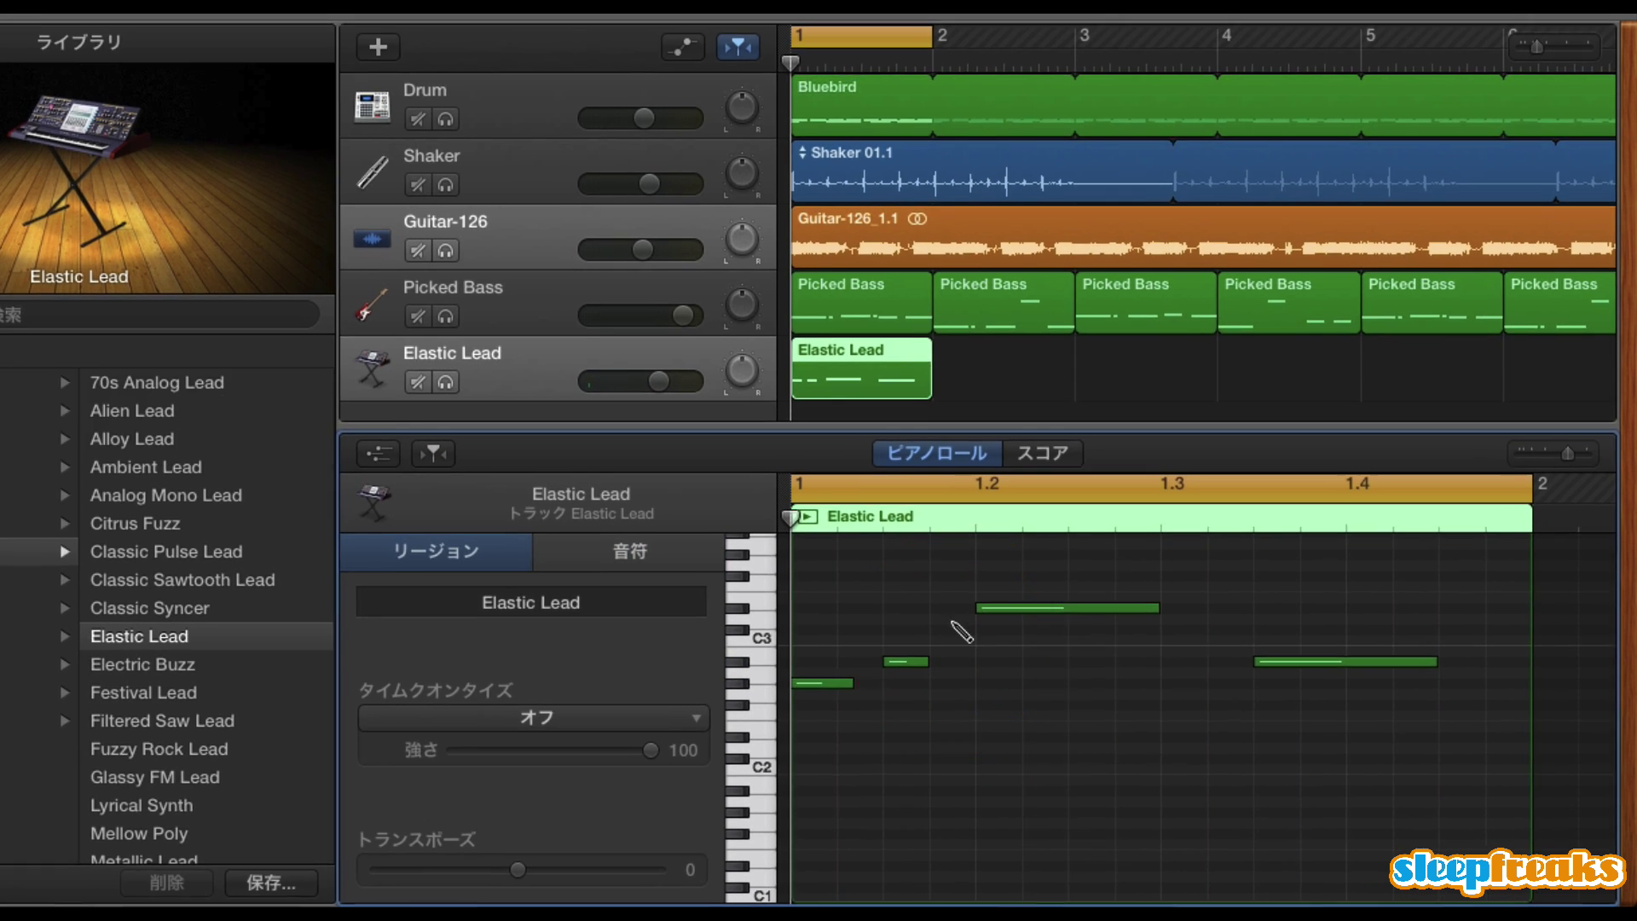
click(943, 555)
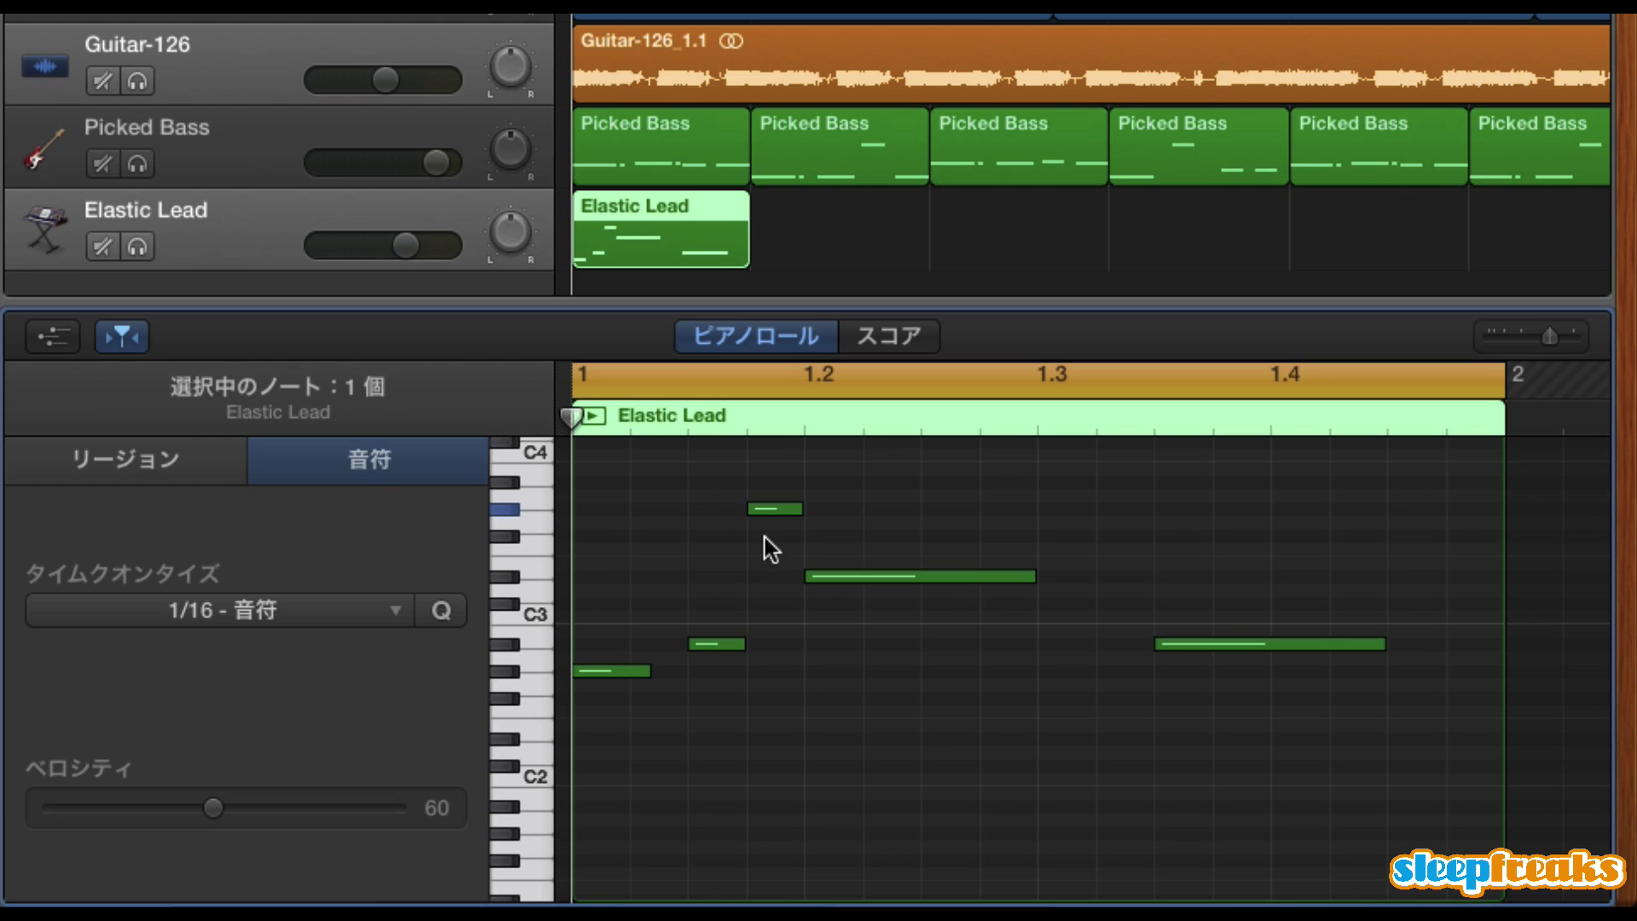
click(765, 541)
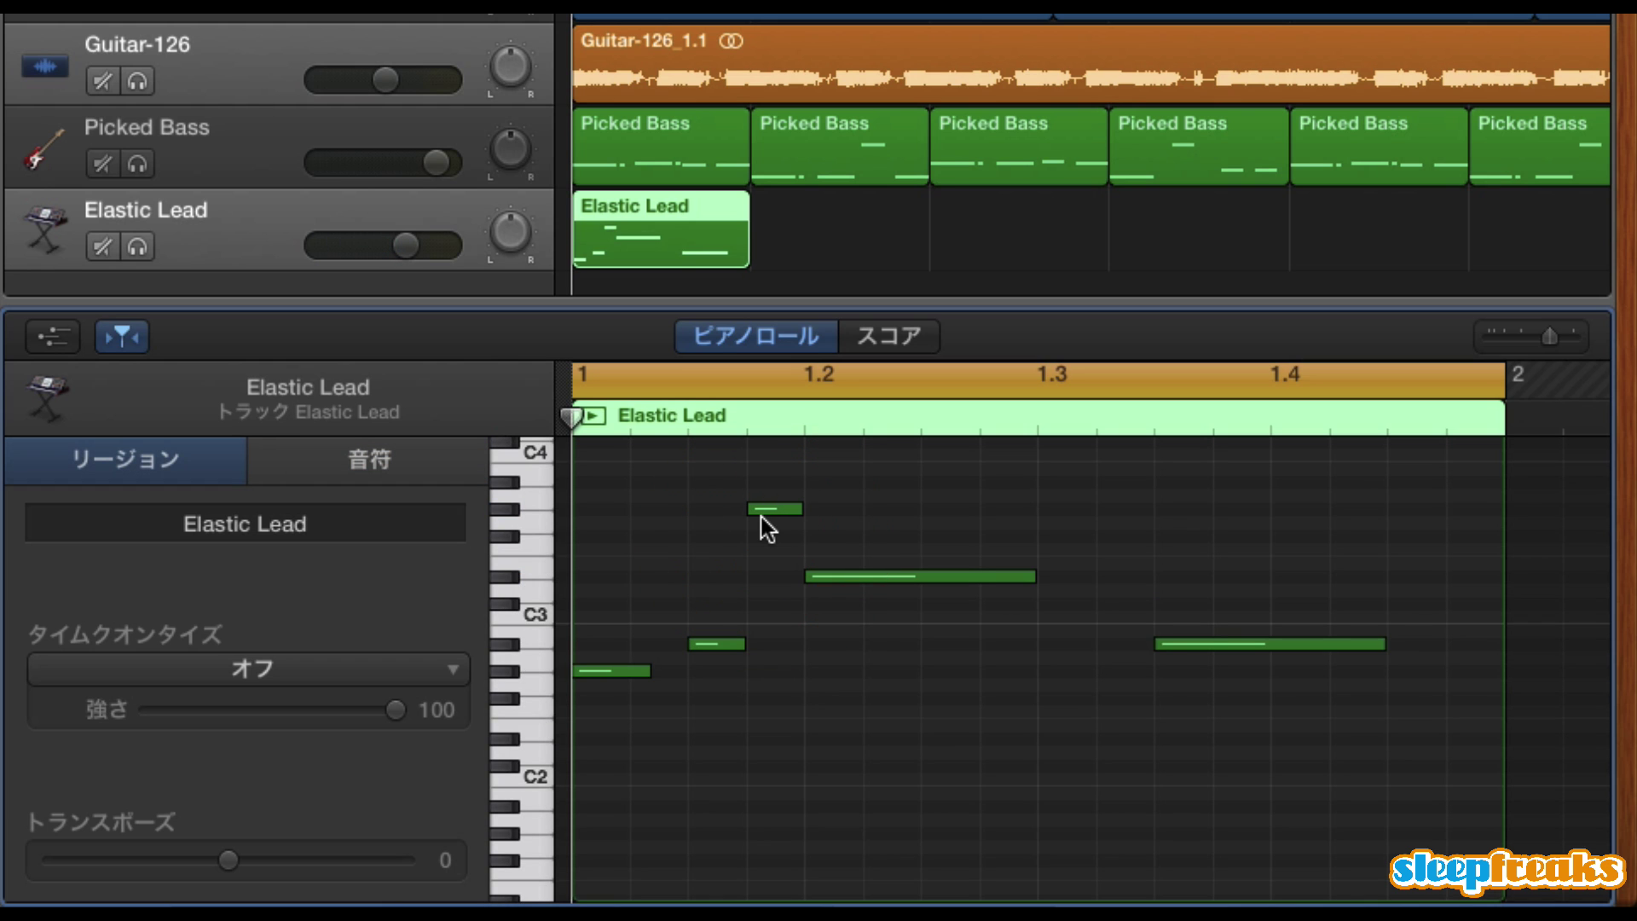
key(space)
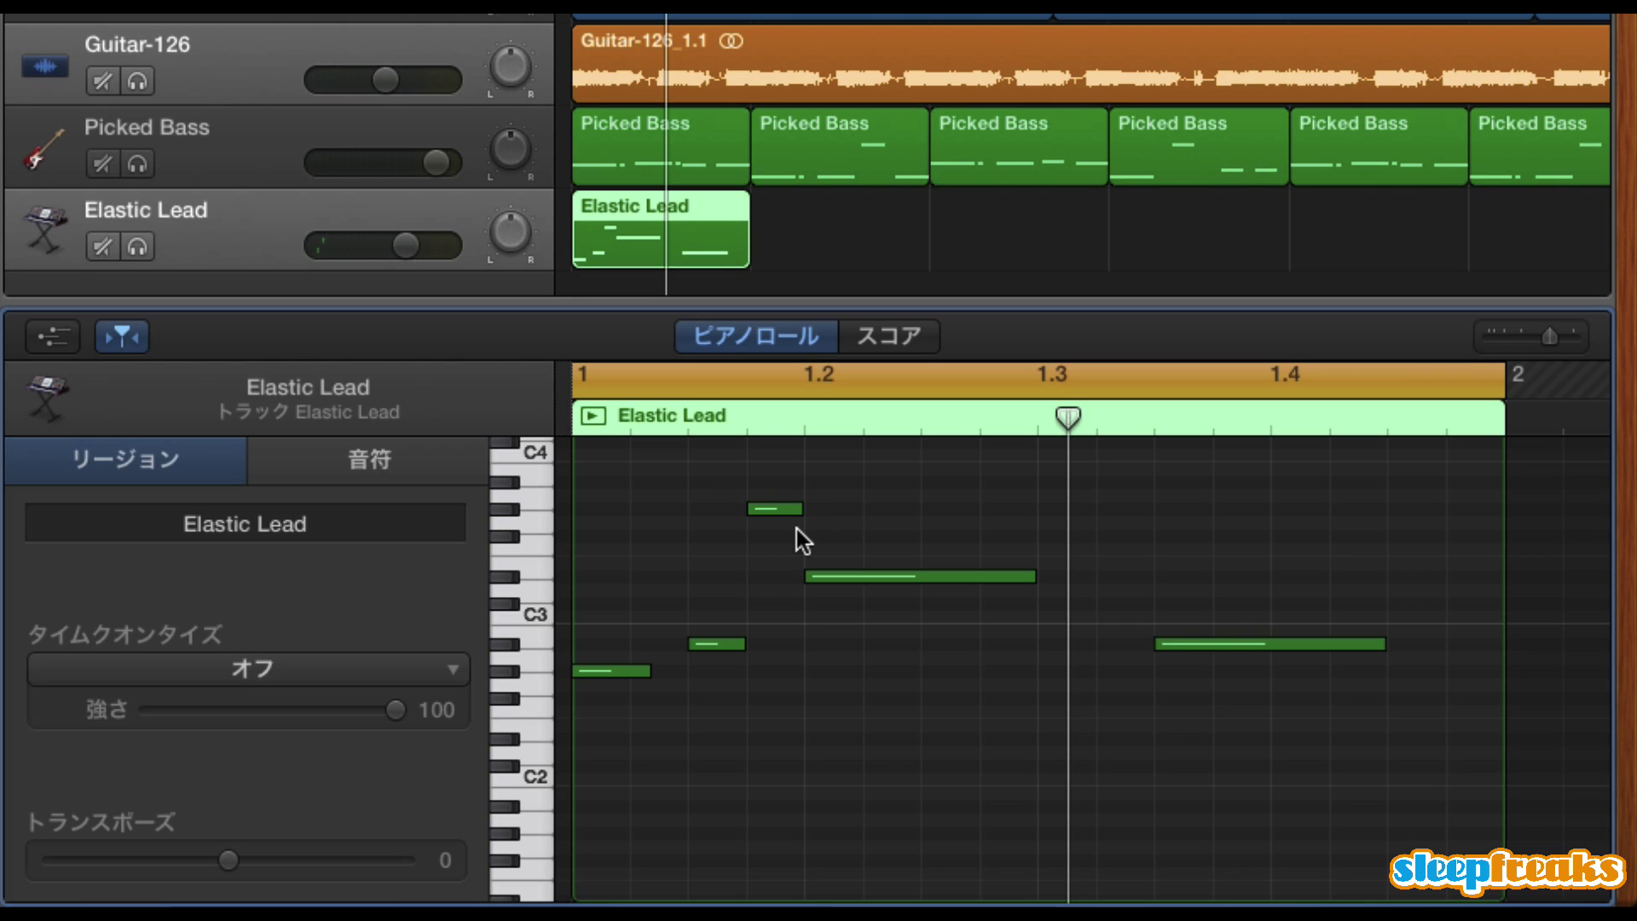
key(Return)
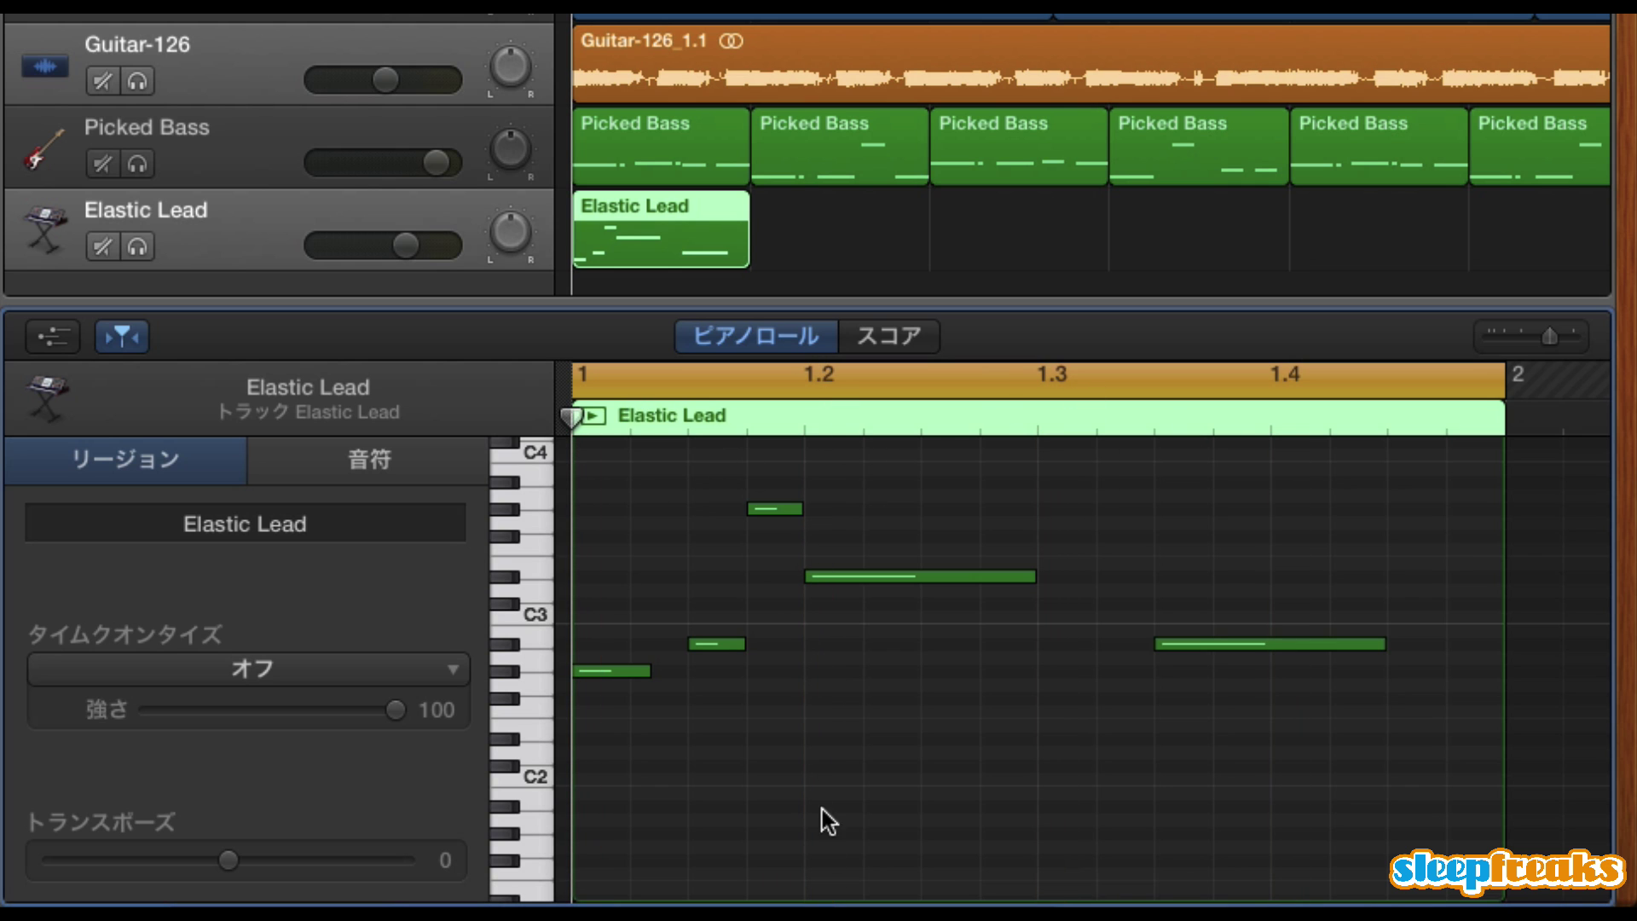
Try starting the D♯3 note at 1 2 3 1 and lengthening the G♯3 note toward it, and play the variation
click(607, 490)
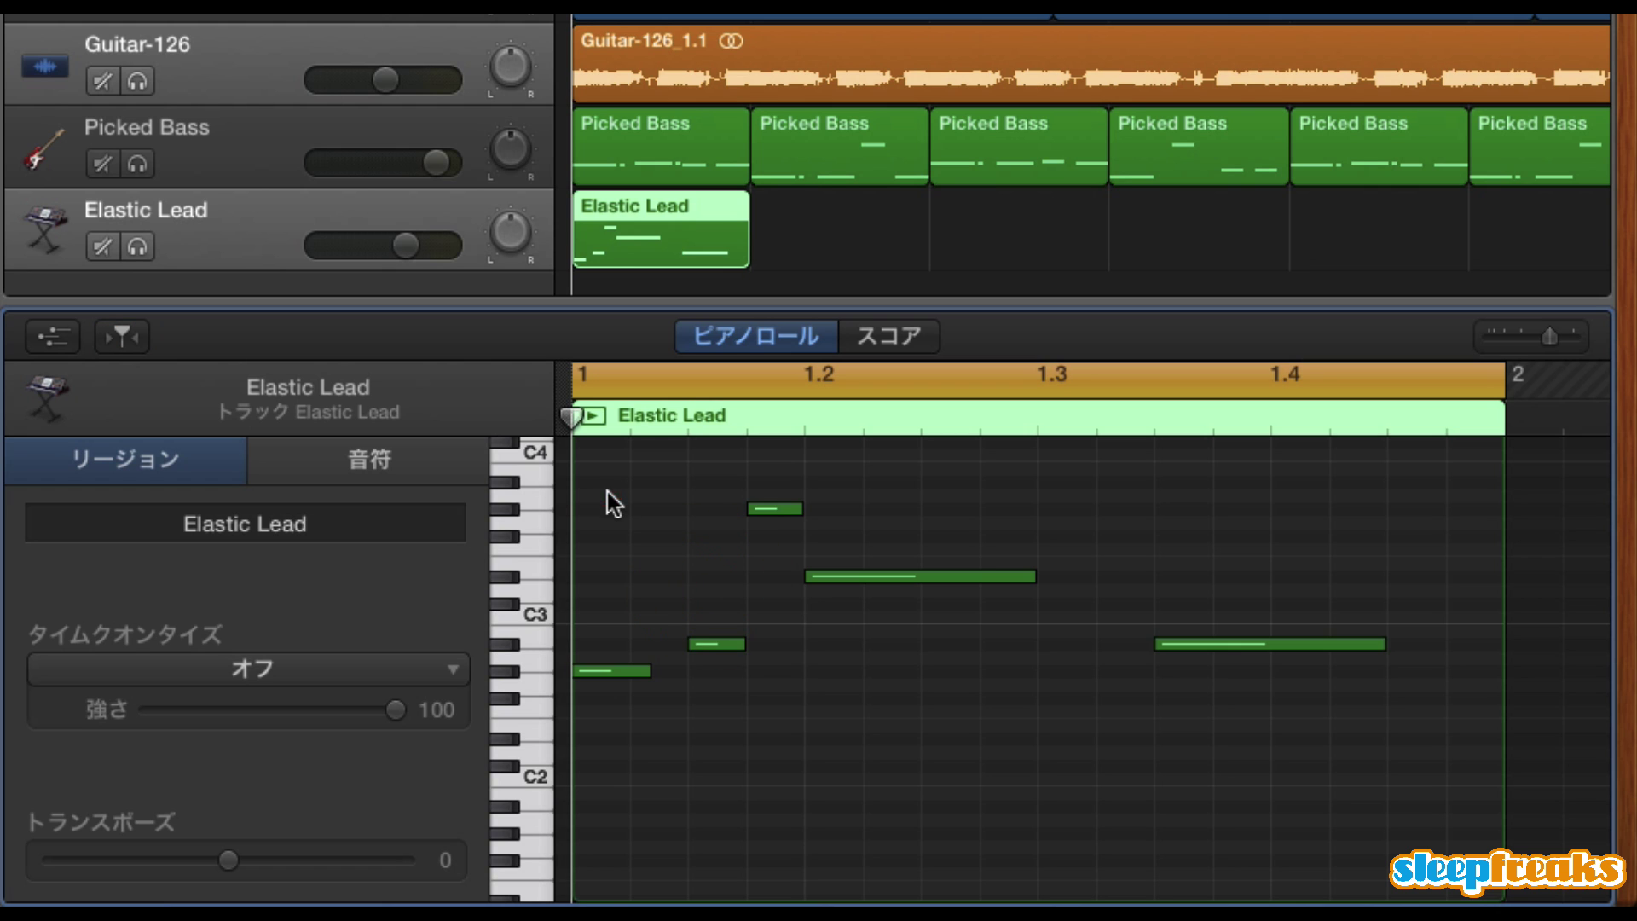
drag(808, 577, 921, 578)
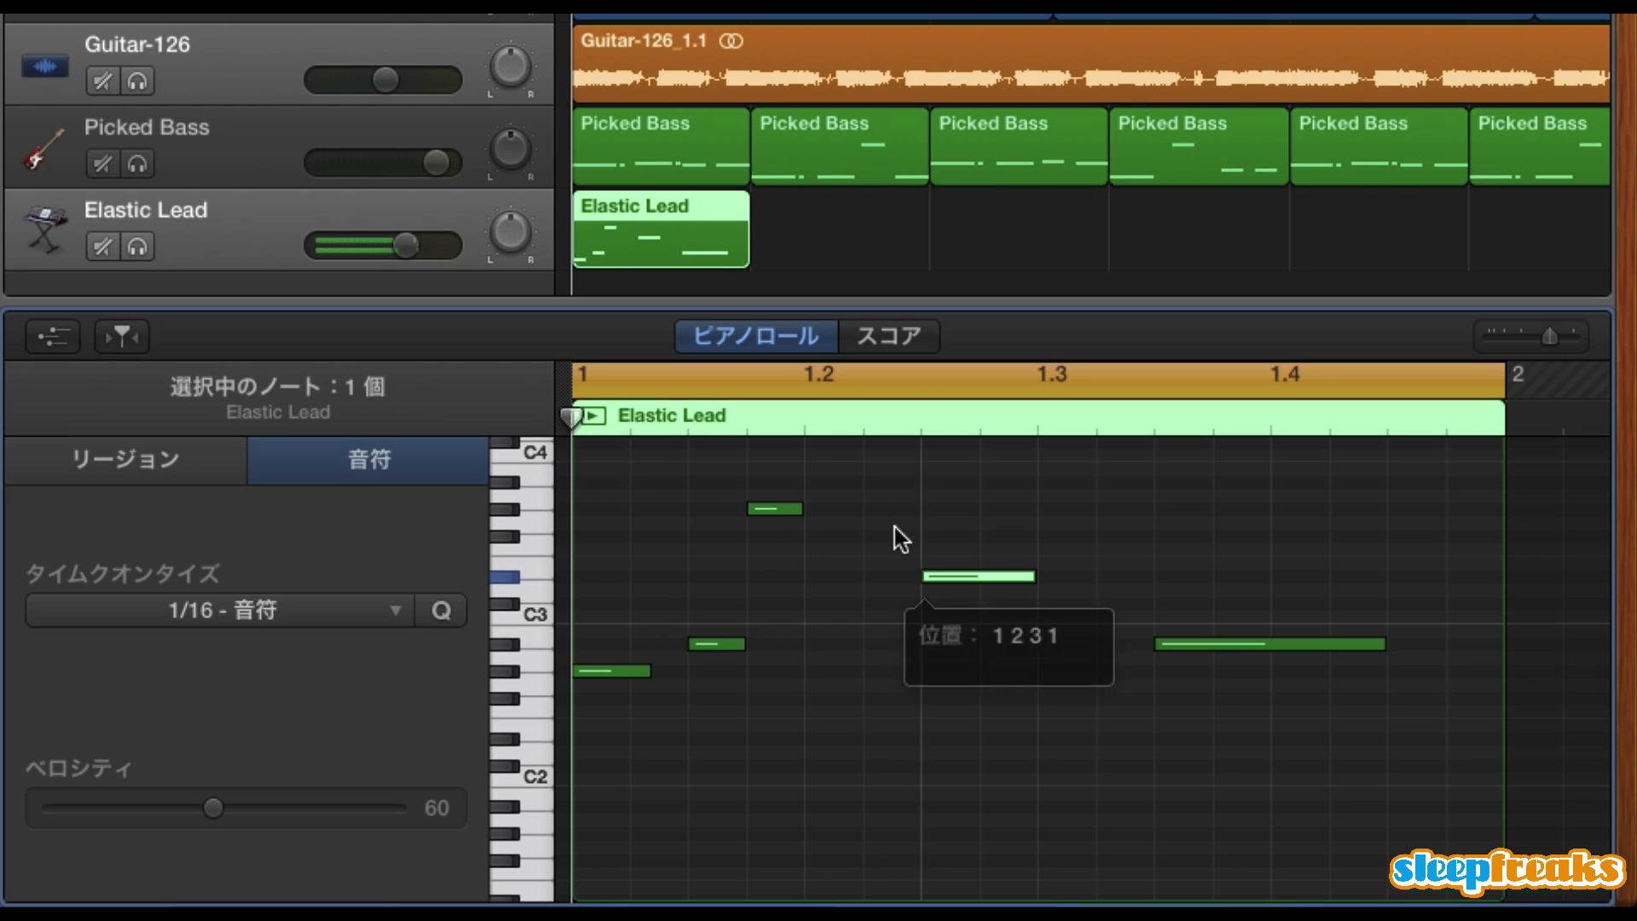
drag(794, 508, 903, 509)
key(space)
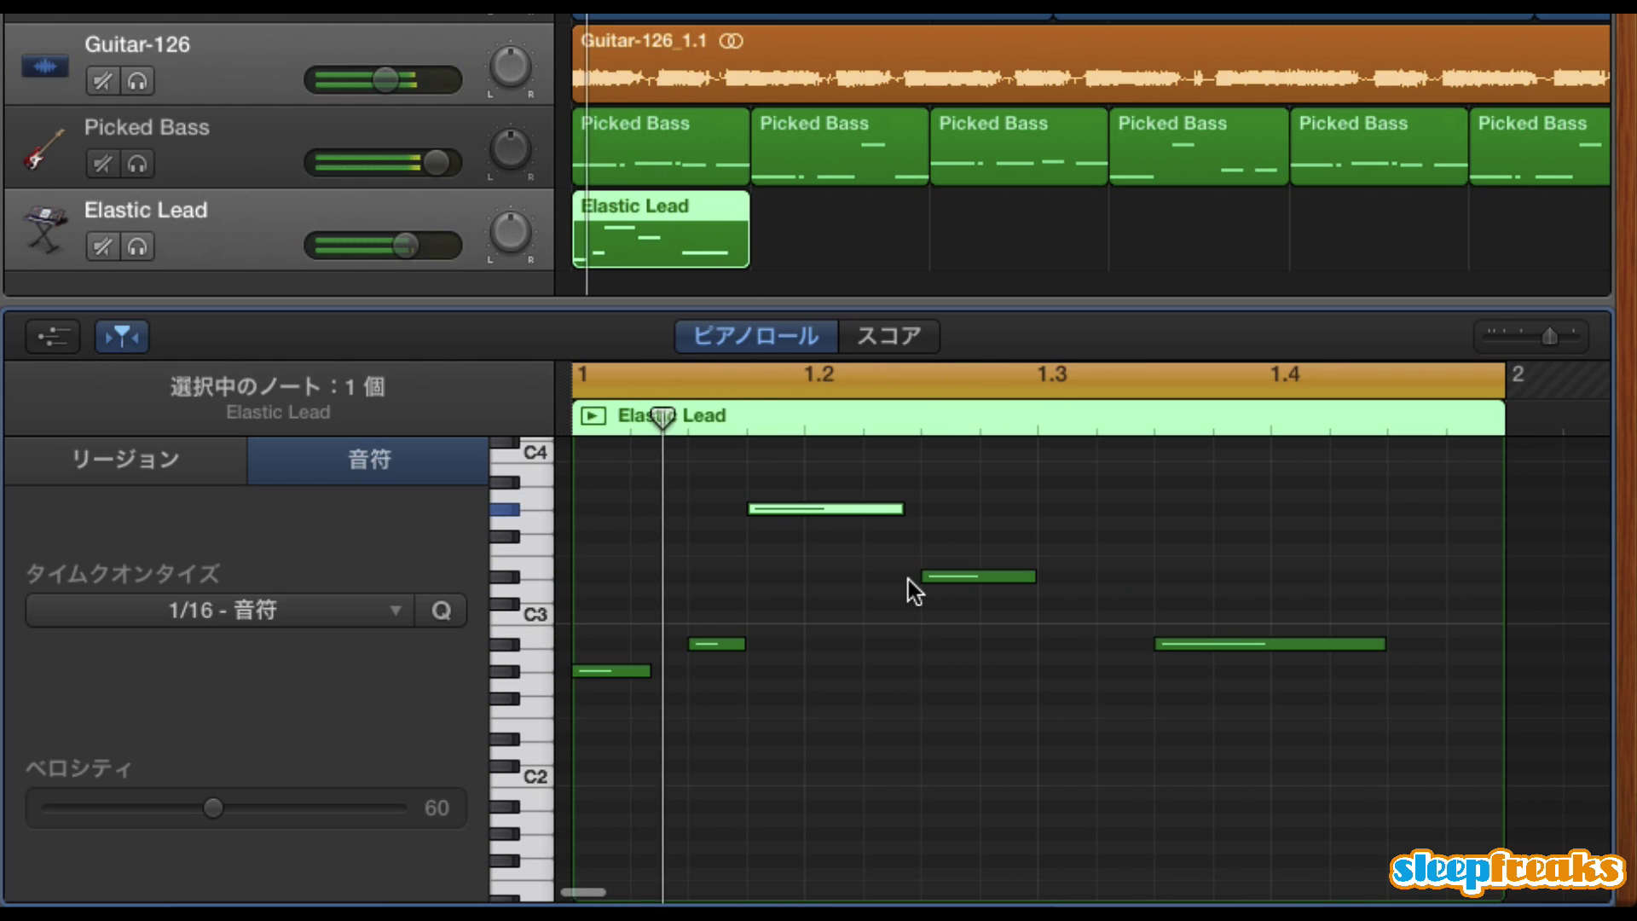
key(space)
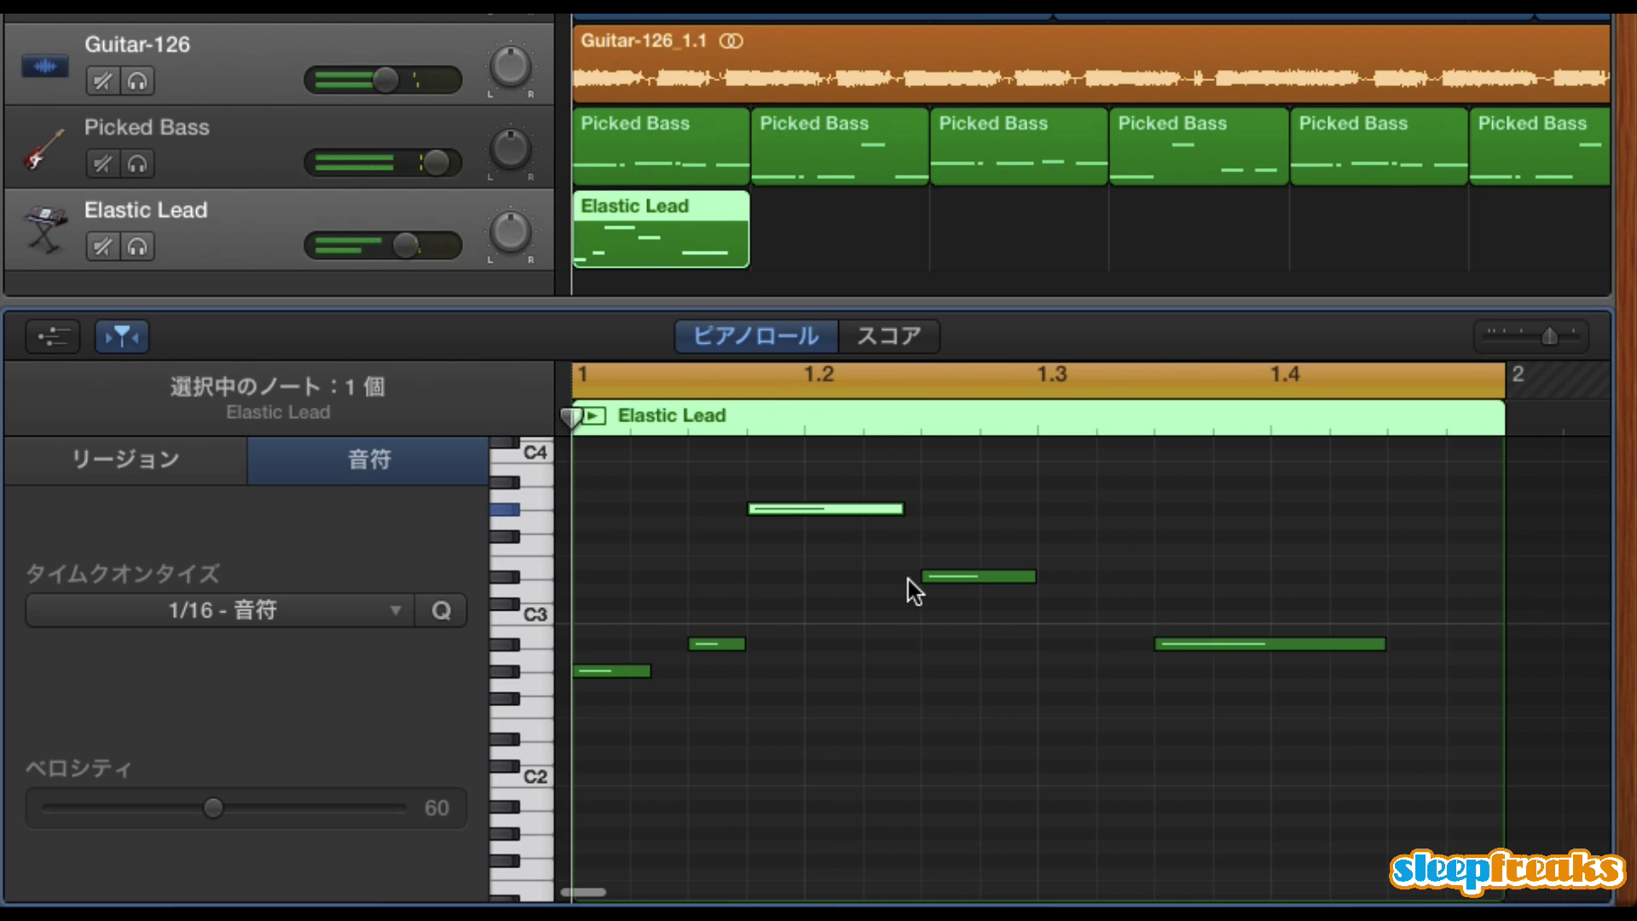
Move all notes one sixteenth later so the first G♯2 starts at 1 1 2 1, and play the phrase
key(super+a)
click(616, 668)
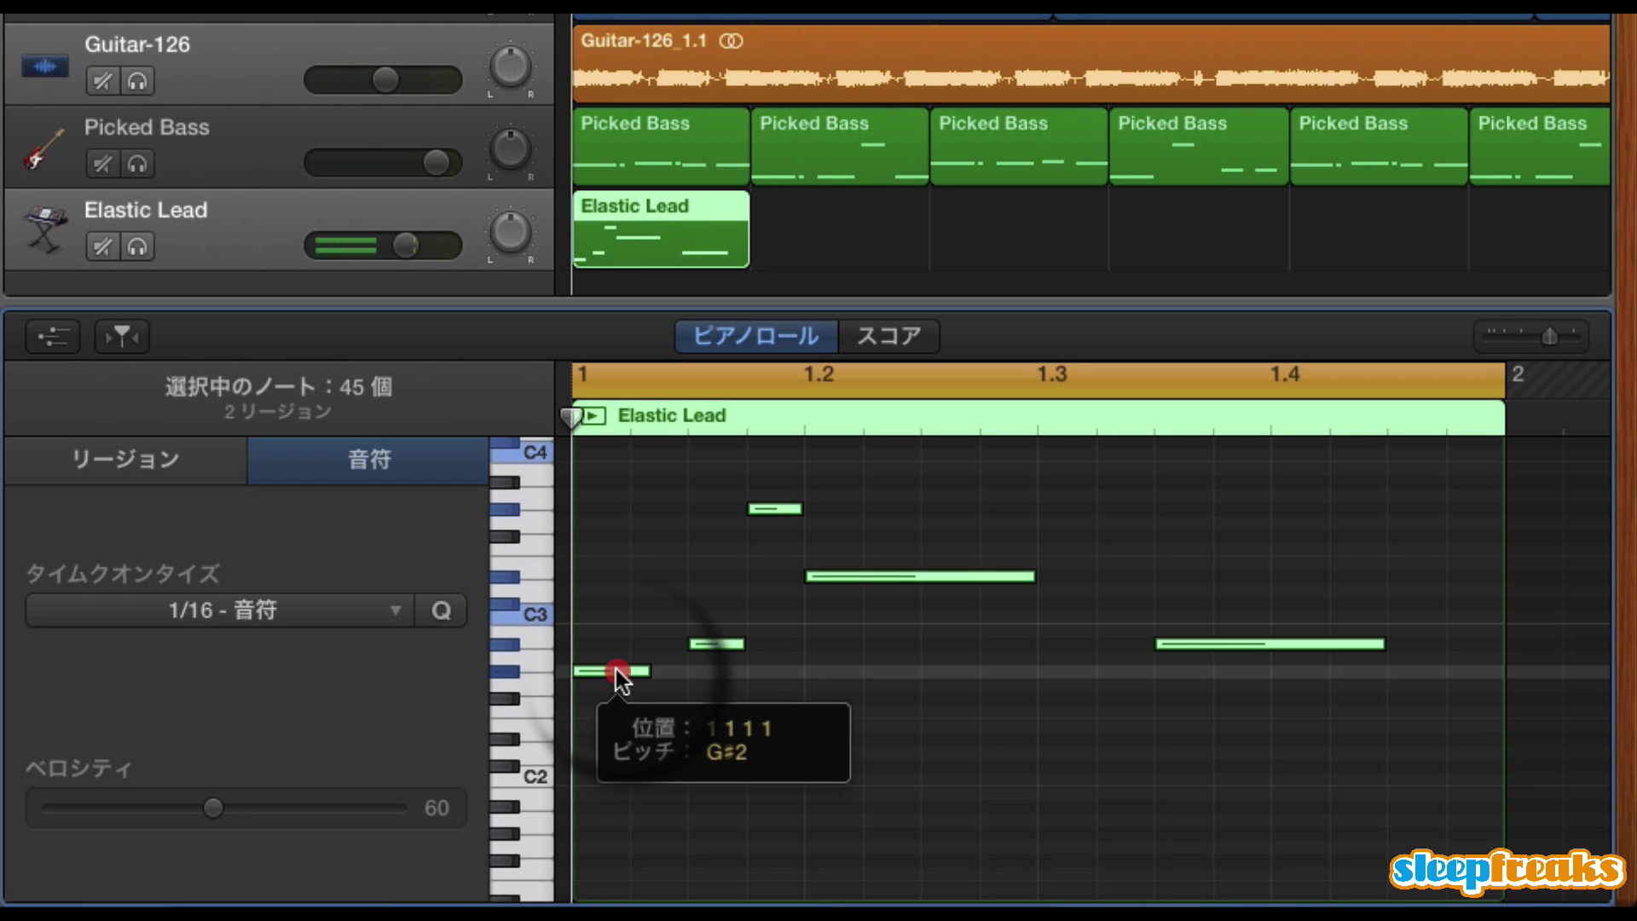
drag(634, 668, 660, 672)
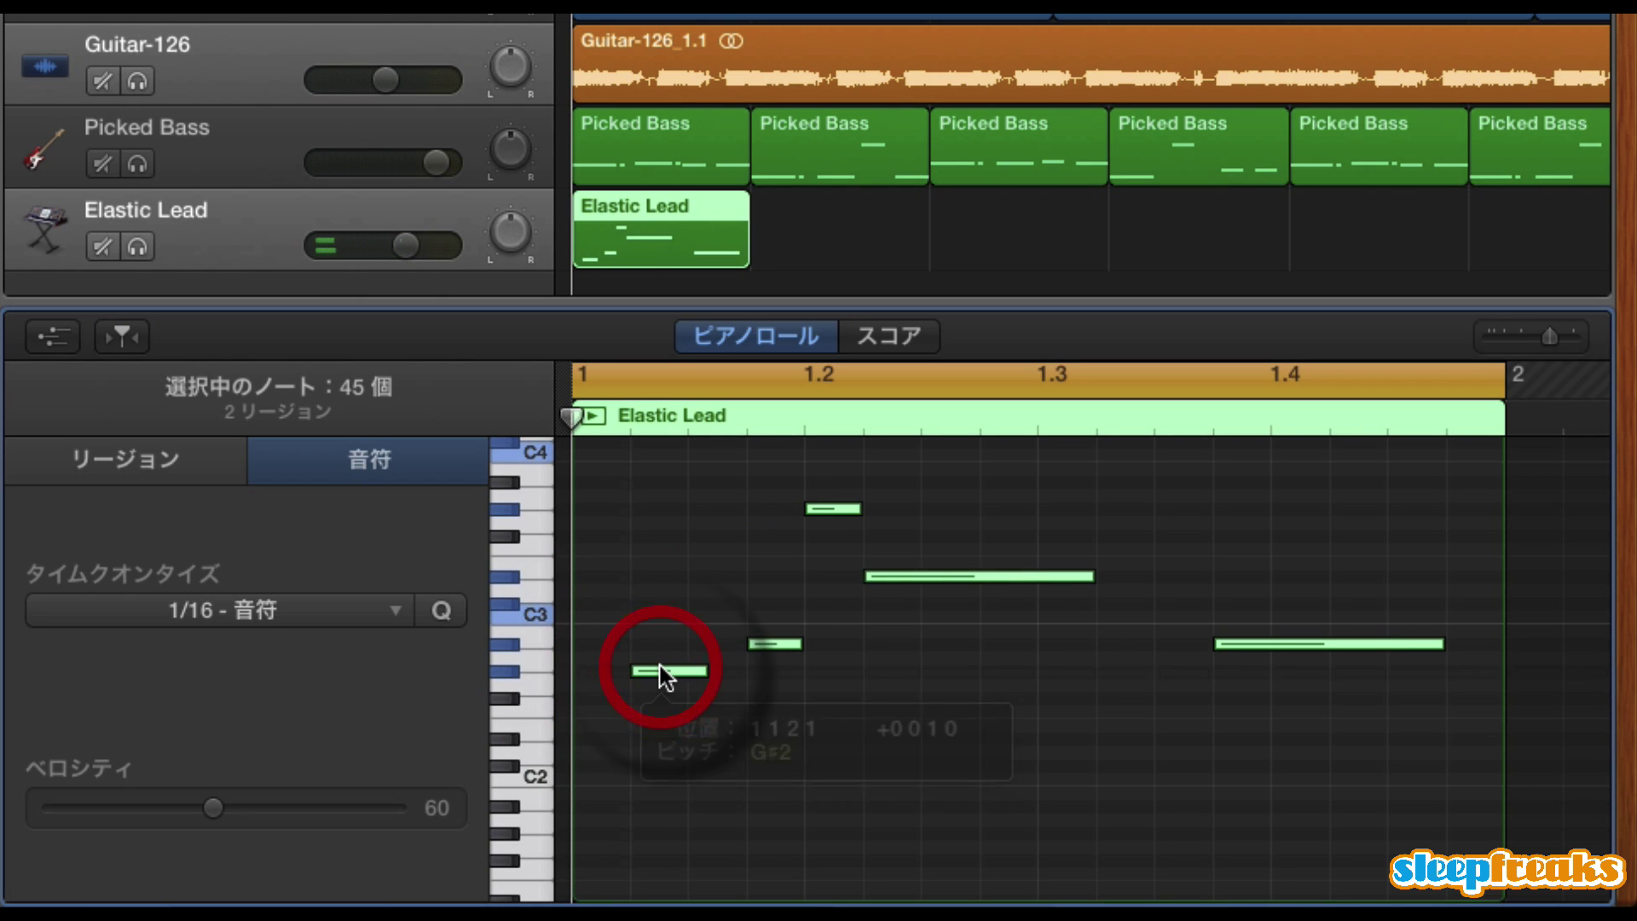
key(space)
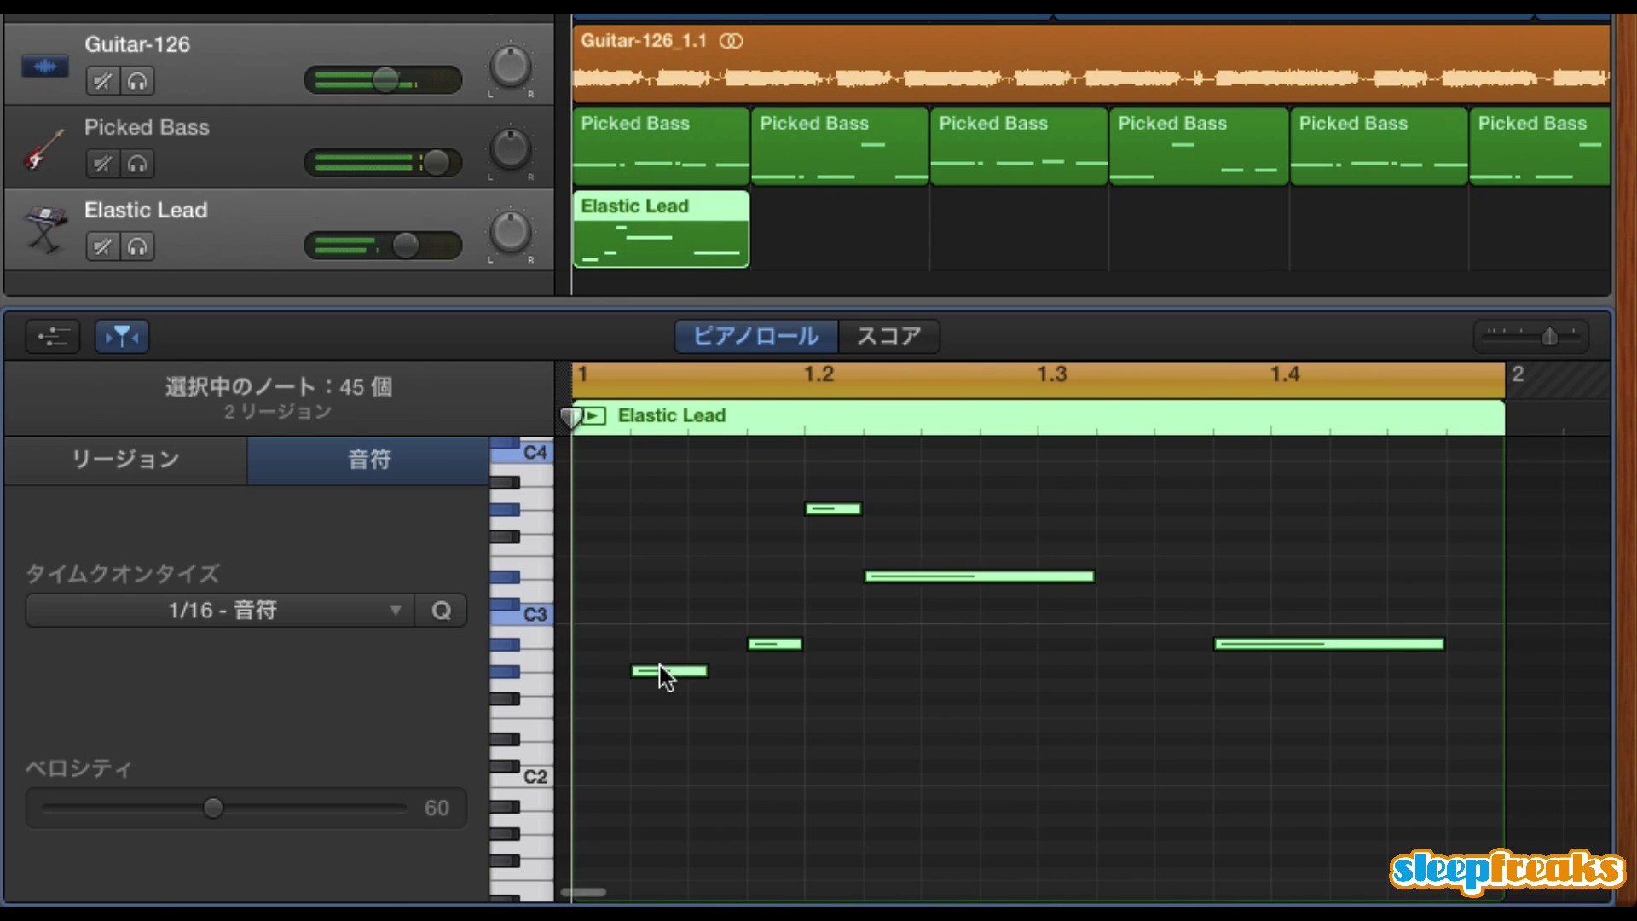
Deselect the notes and move only the last A♯2 note one sixteenth earlier
click(878, 696)
key(space)
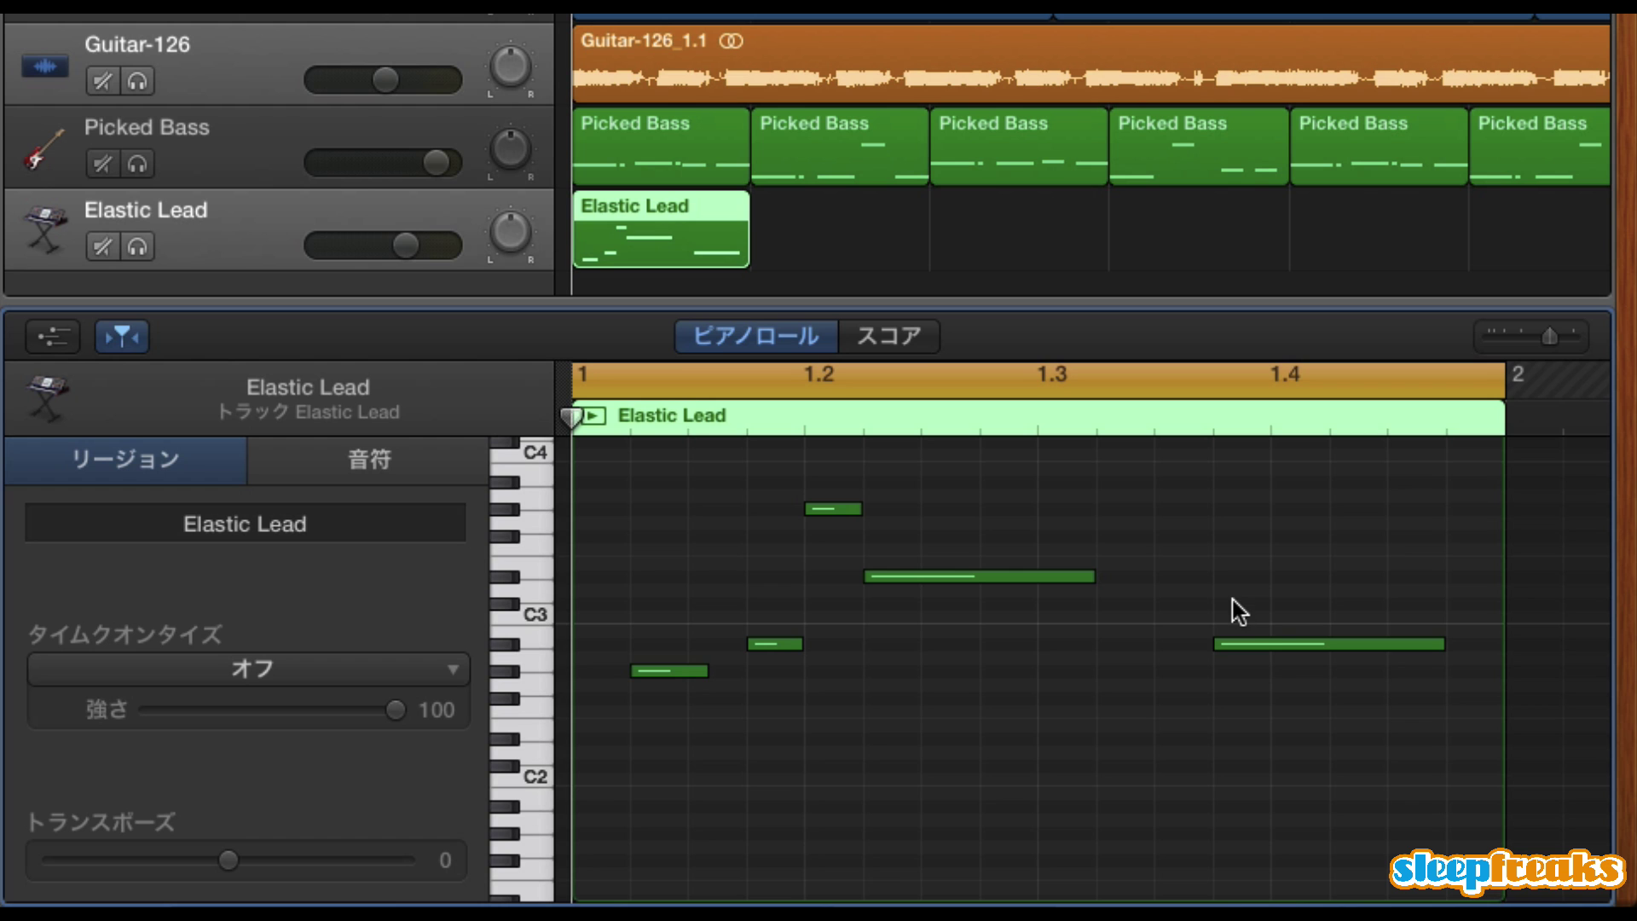
mouse_move(1250, 638)
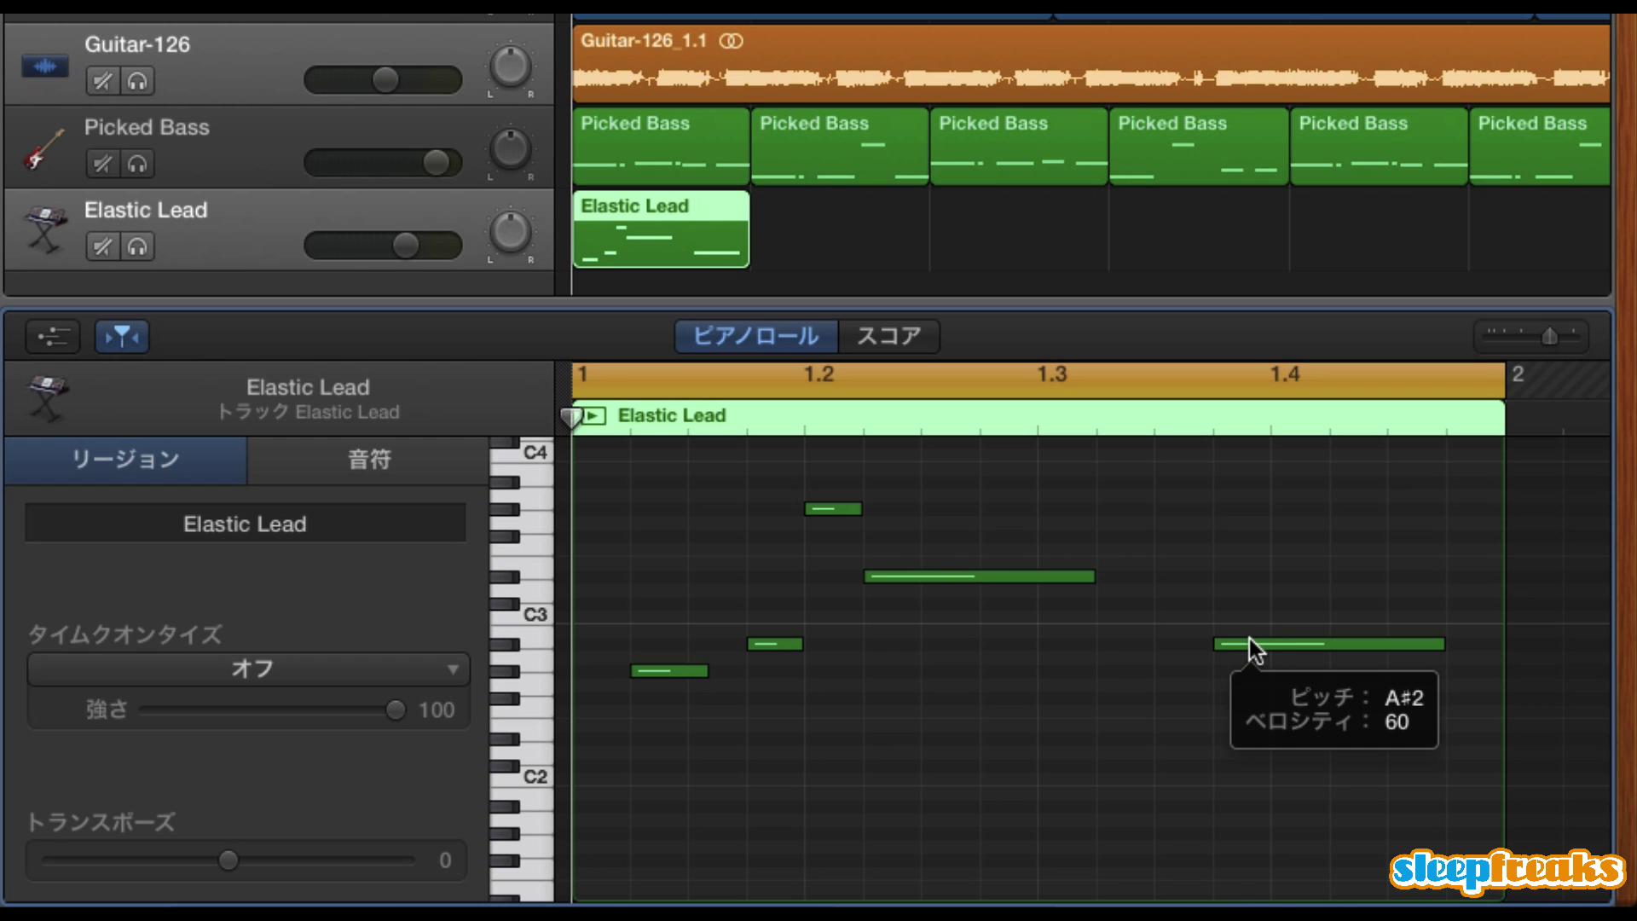
drag(1250, 638, 1191, 640)
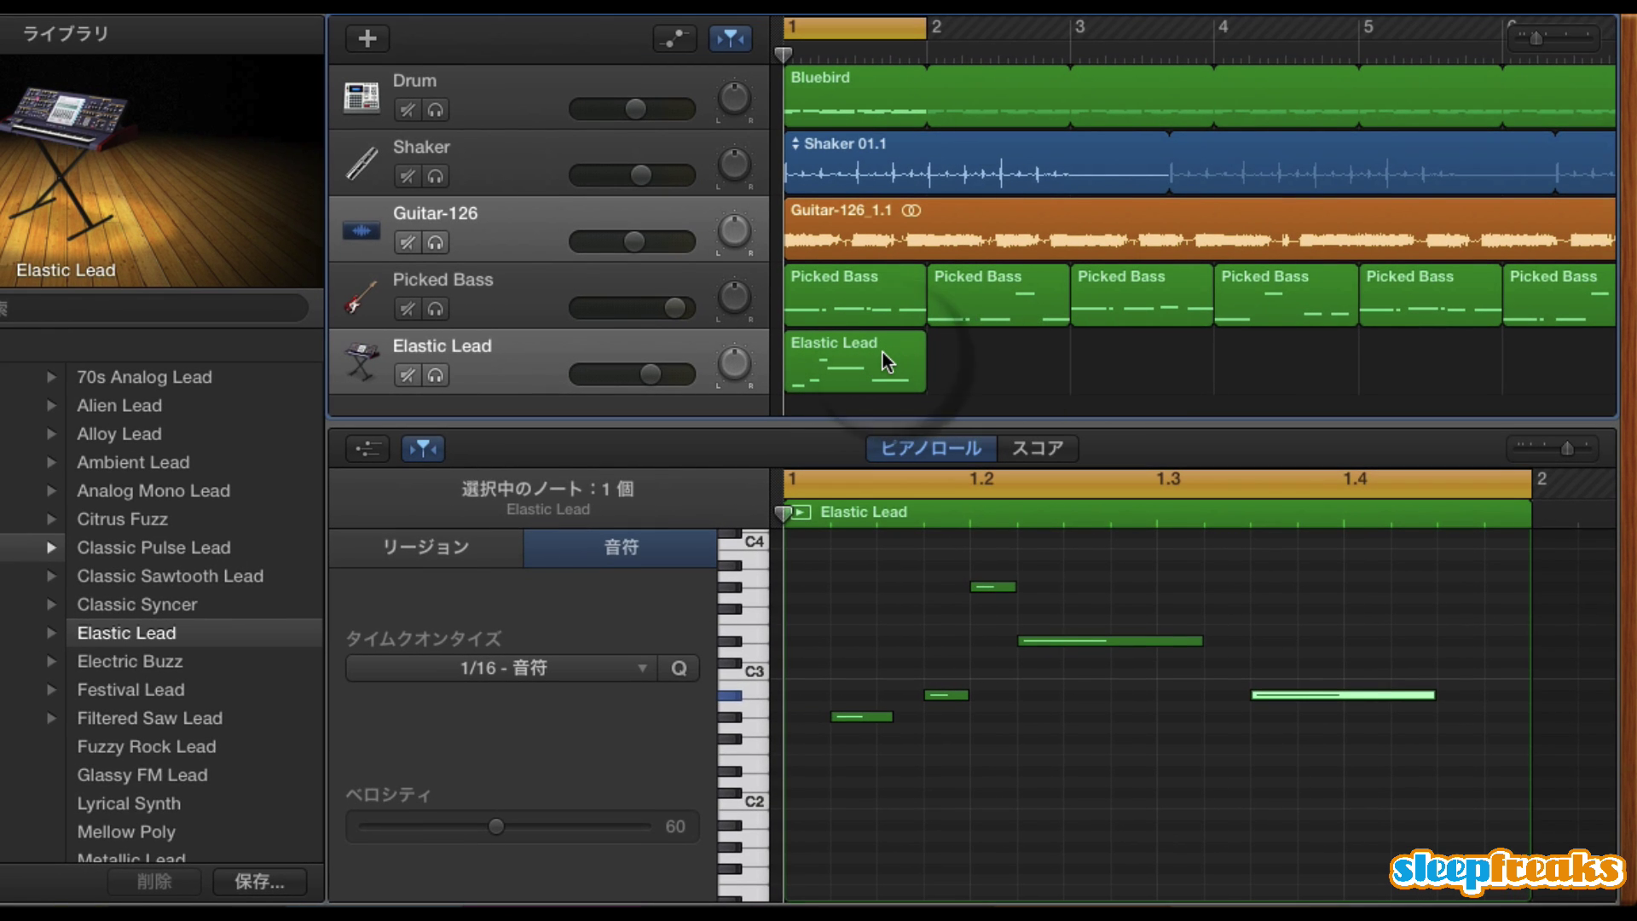
Copy the Elastic Lead region from bar 1 to bar 2, extend the cycle range over both bars, and play them
click(960, 298)
click(887, 293)
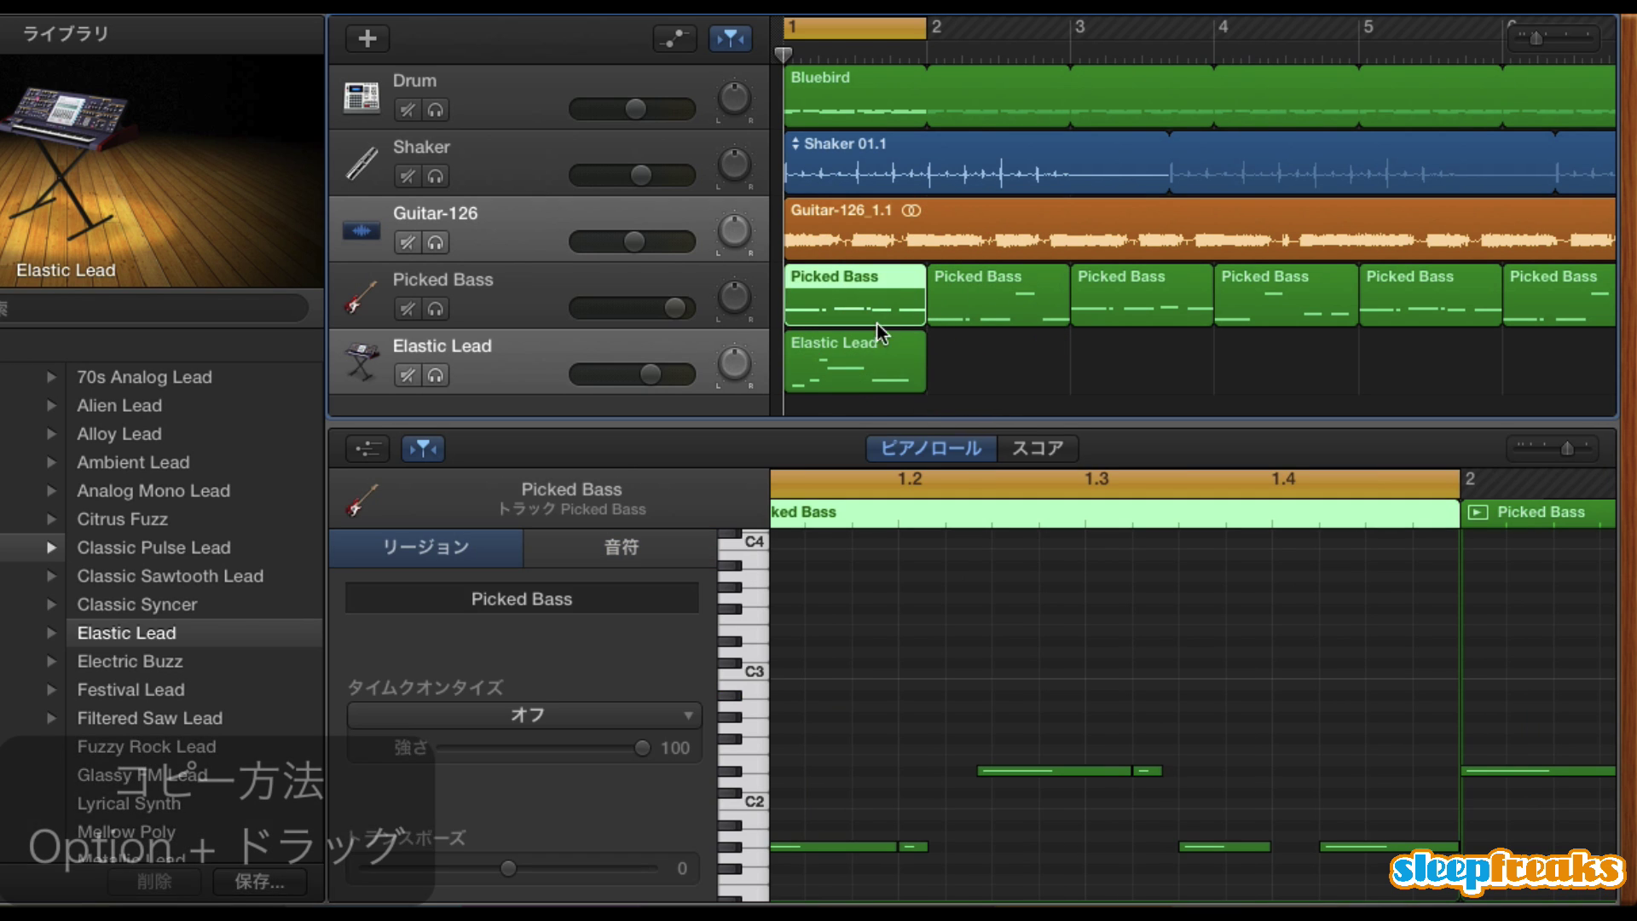
drag(883, 362, 1006, 361)
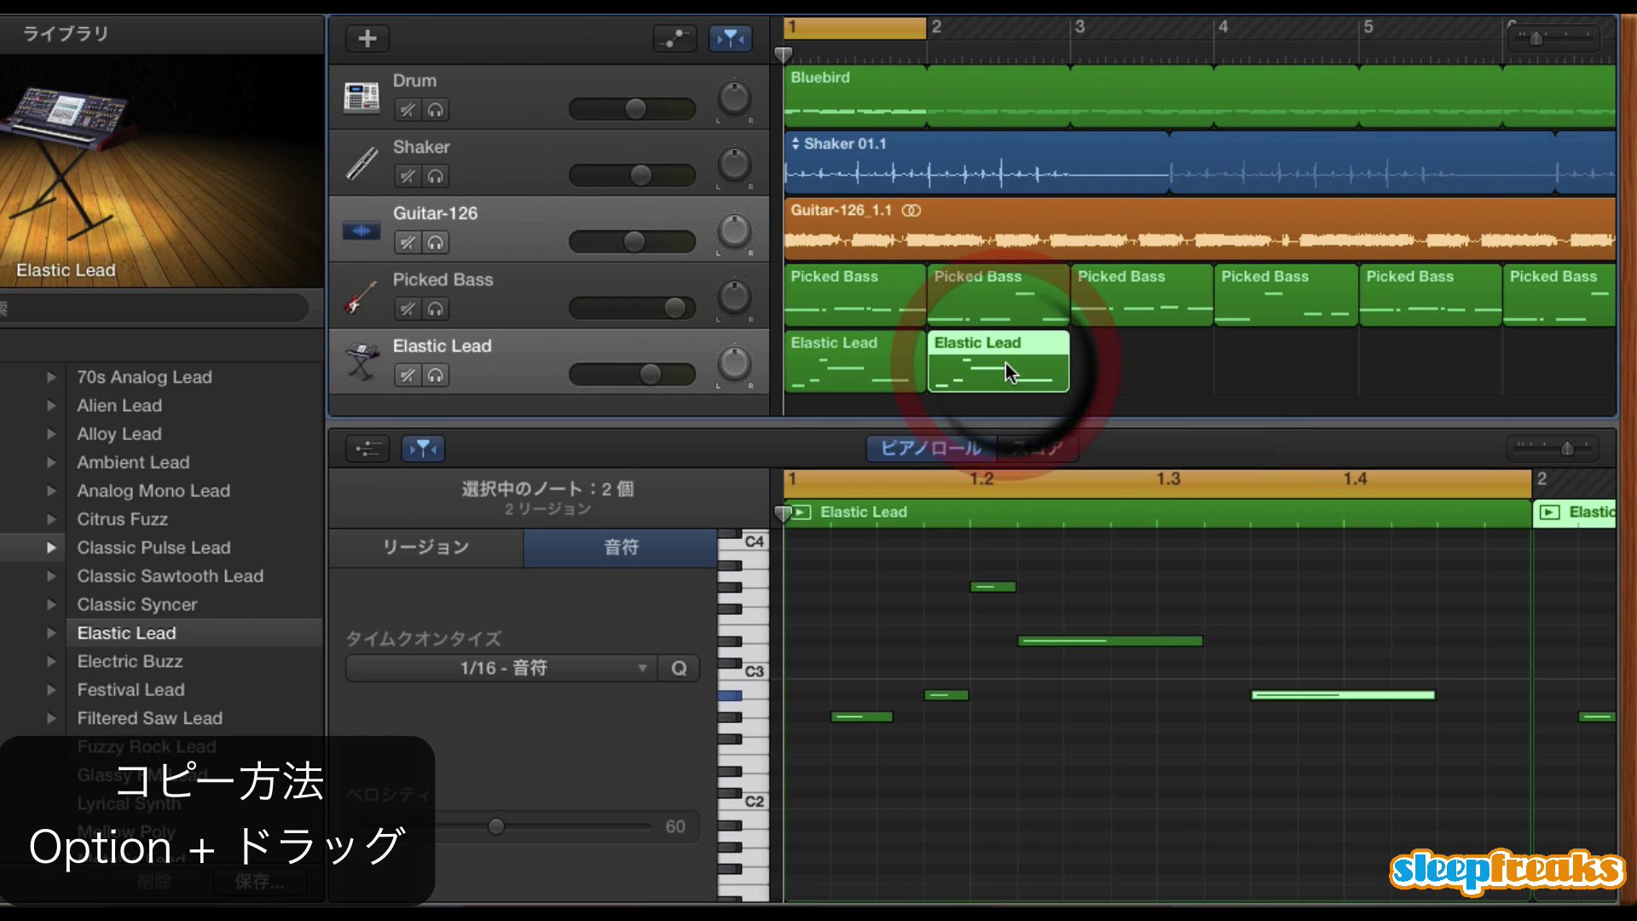
drag(921, 28, 1062, 26)
key(space)
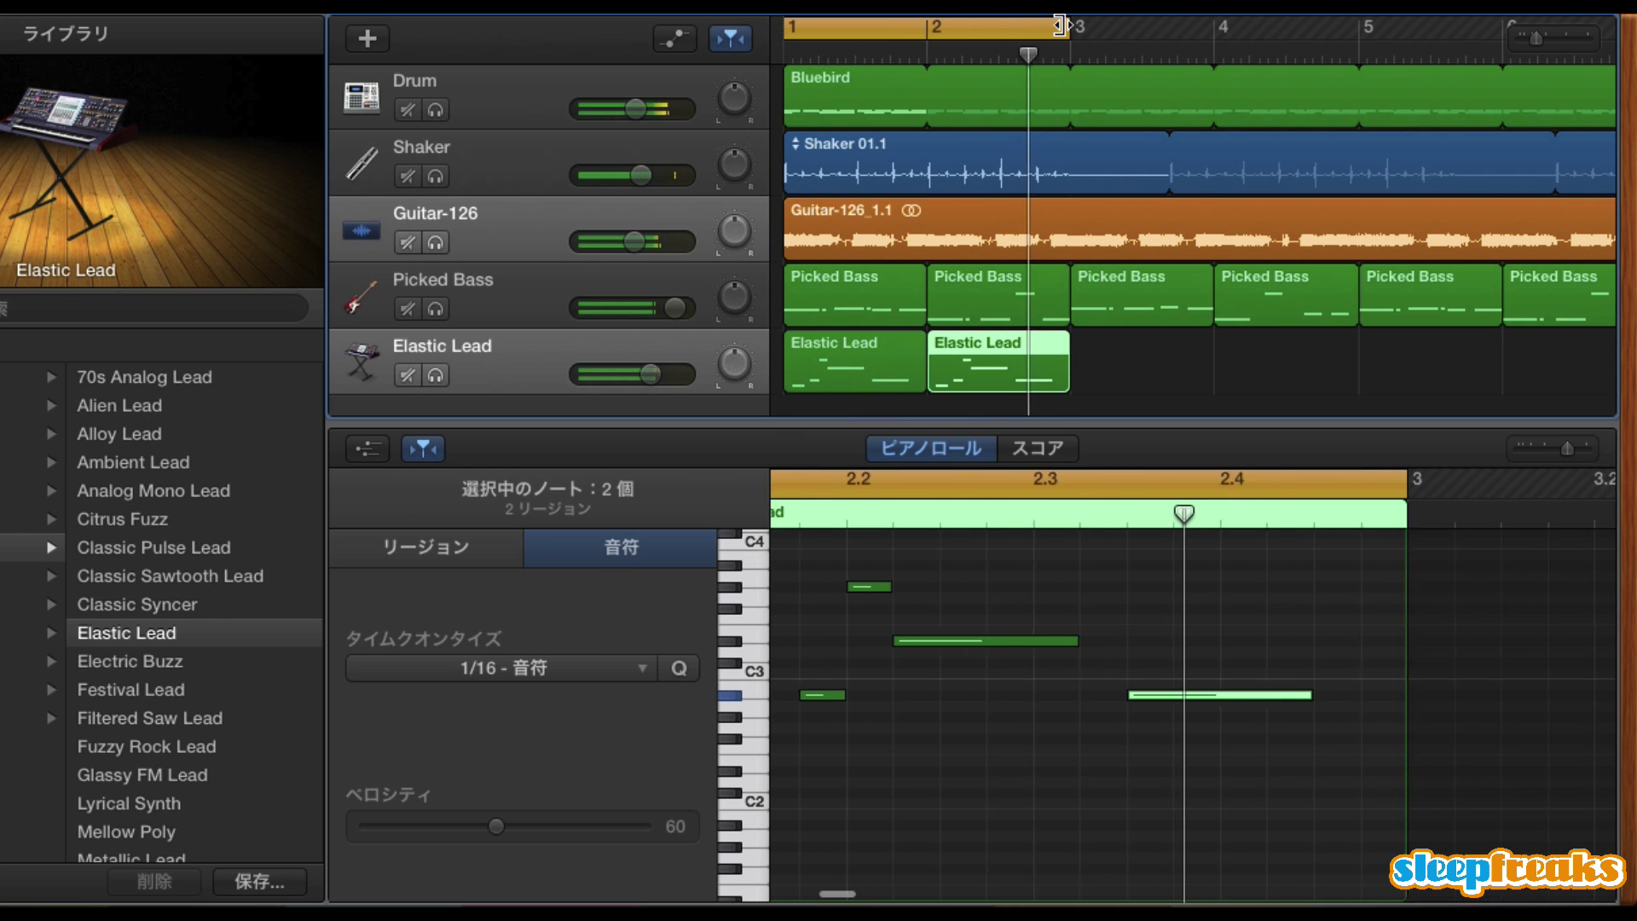
Copy the two Elastic Lead regions into bars 3 and 4, extend the cycle range to bar 5, and play it
mouse_move(1124, 355)
mouse_down()
mouse_move(842, 357)
mouse_move(1145, 360)
mouse_up()
drag(1065, 28, 1354, 42)
key(space)
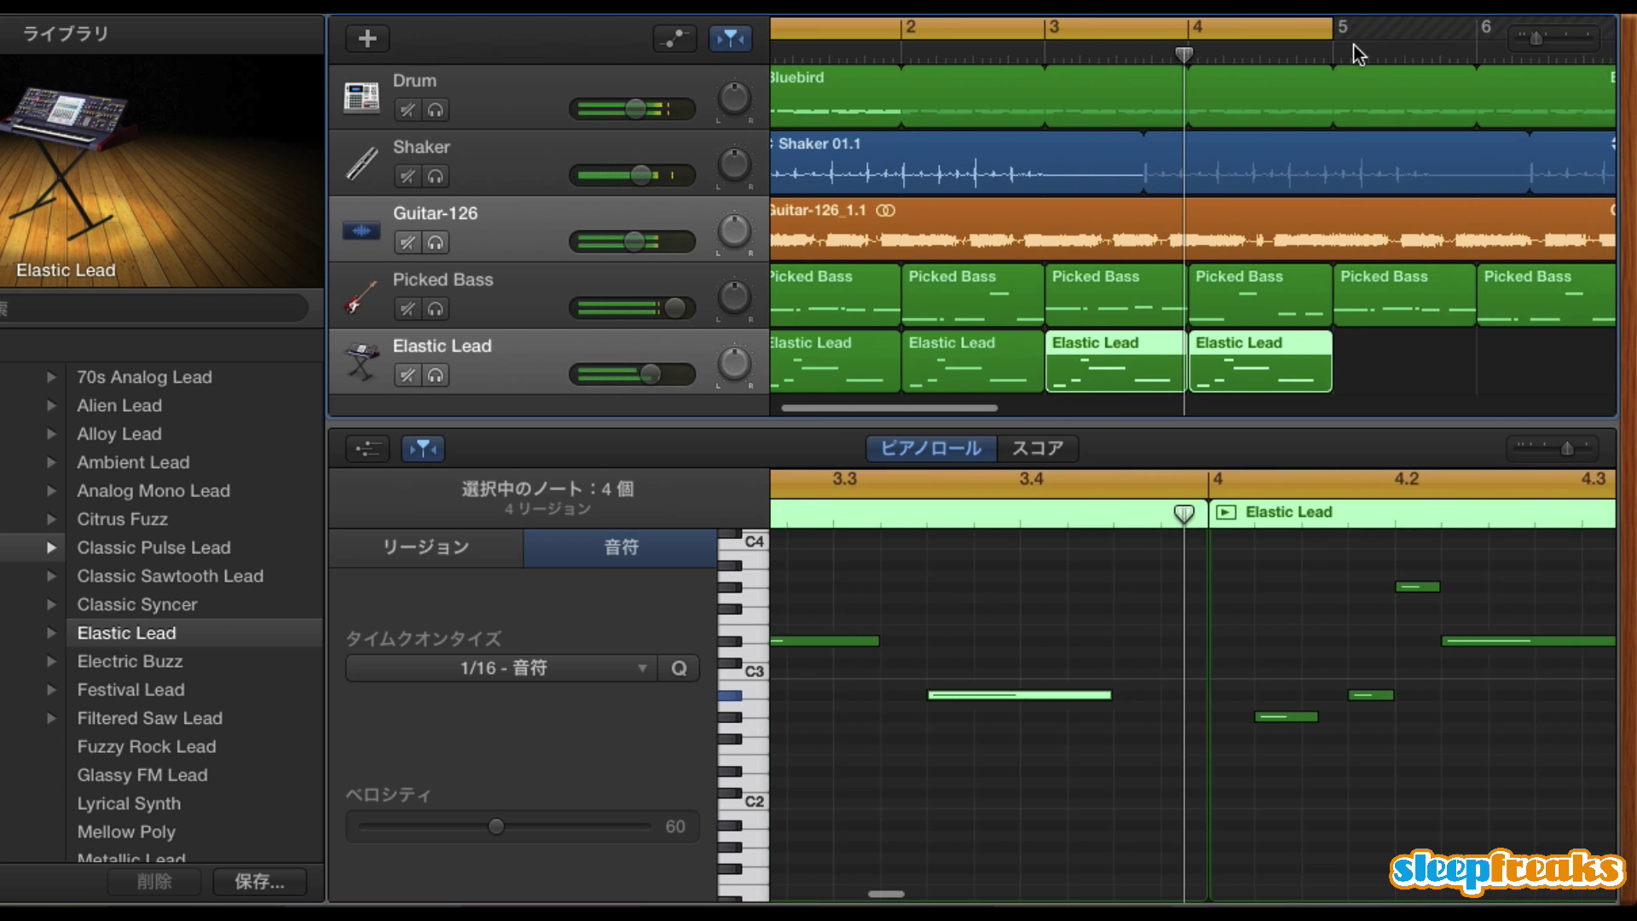
Stop playback, deselect the copied regions and select only the first Elastic Lead region at bar 1
key(space)
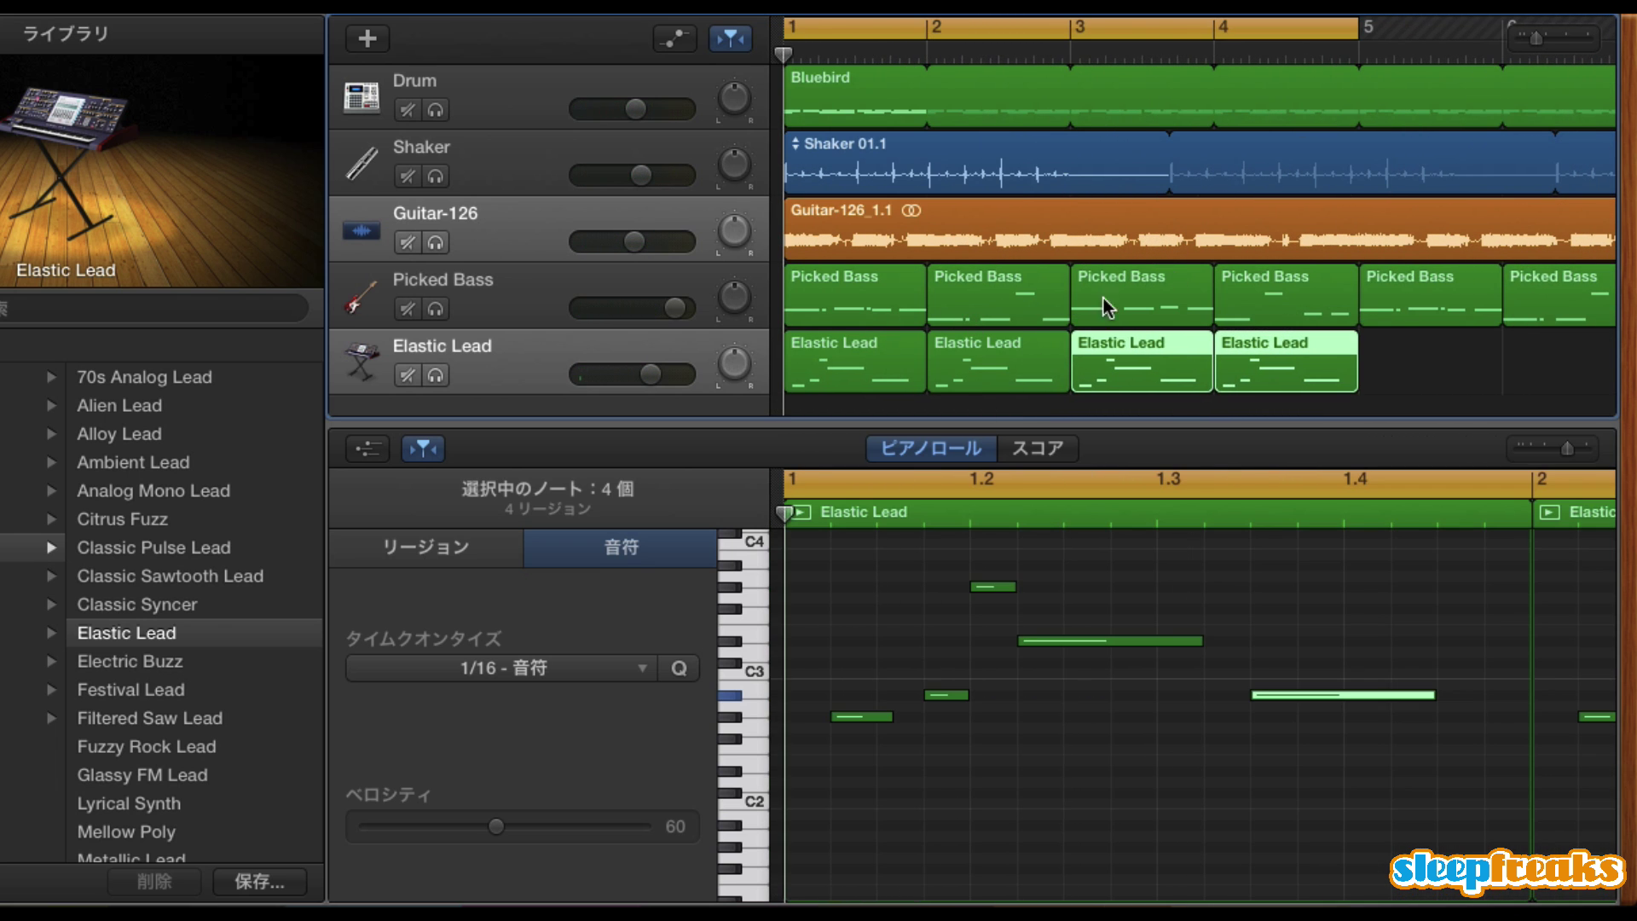
click(1402, 394)
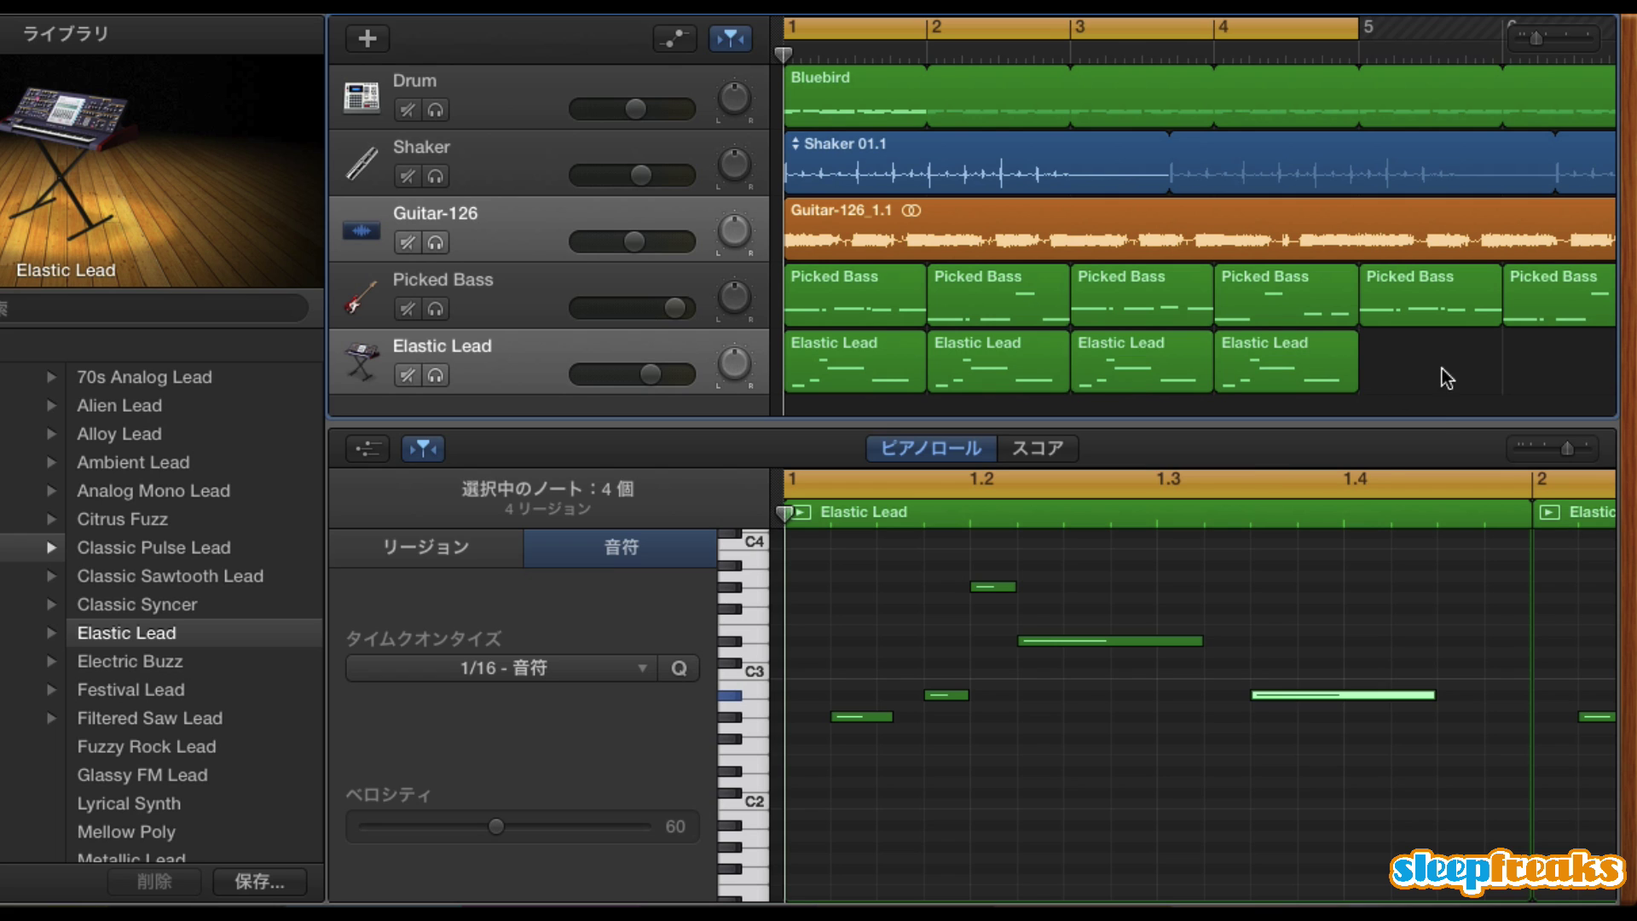
click(1317, 380)
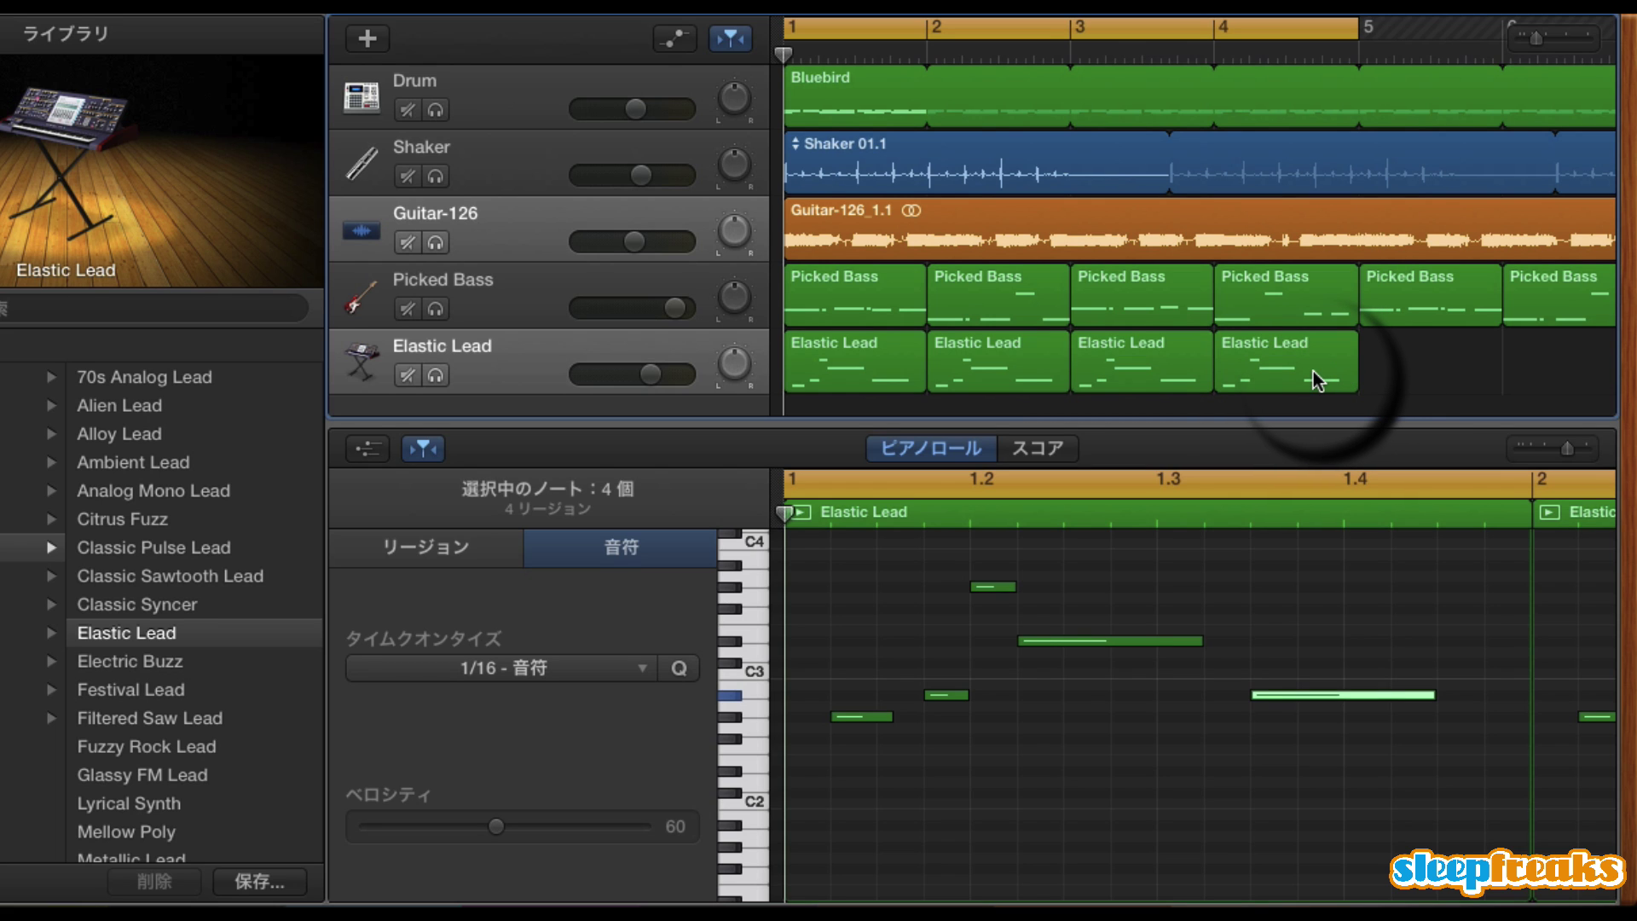
click(1313, 378)
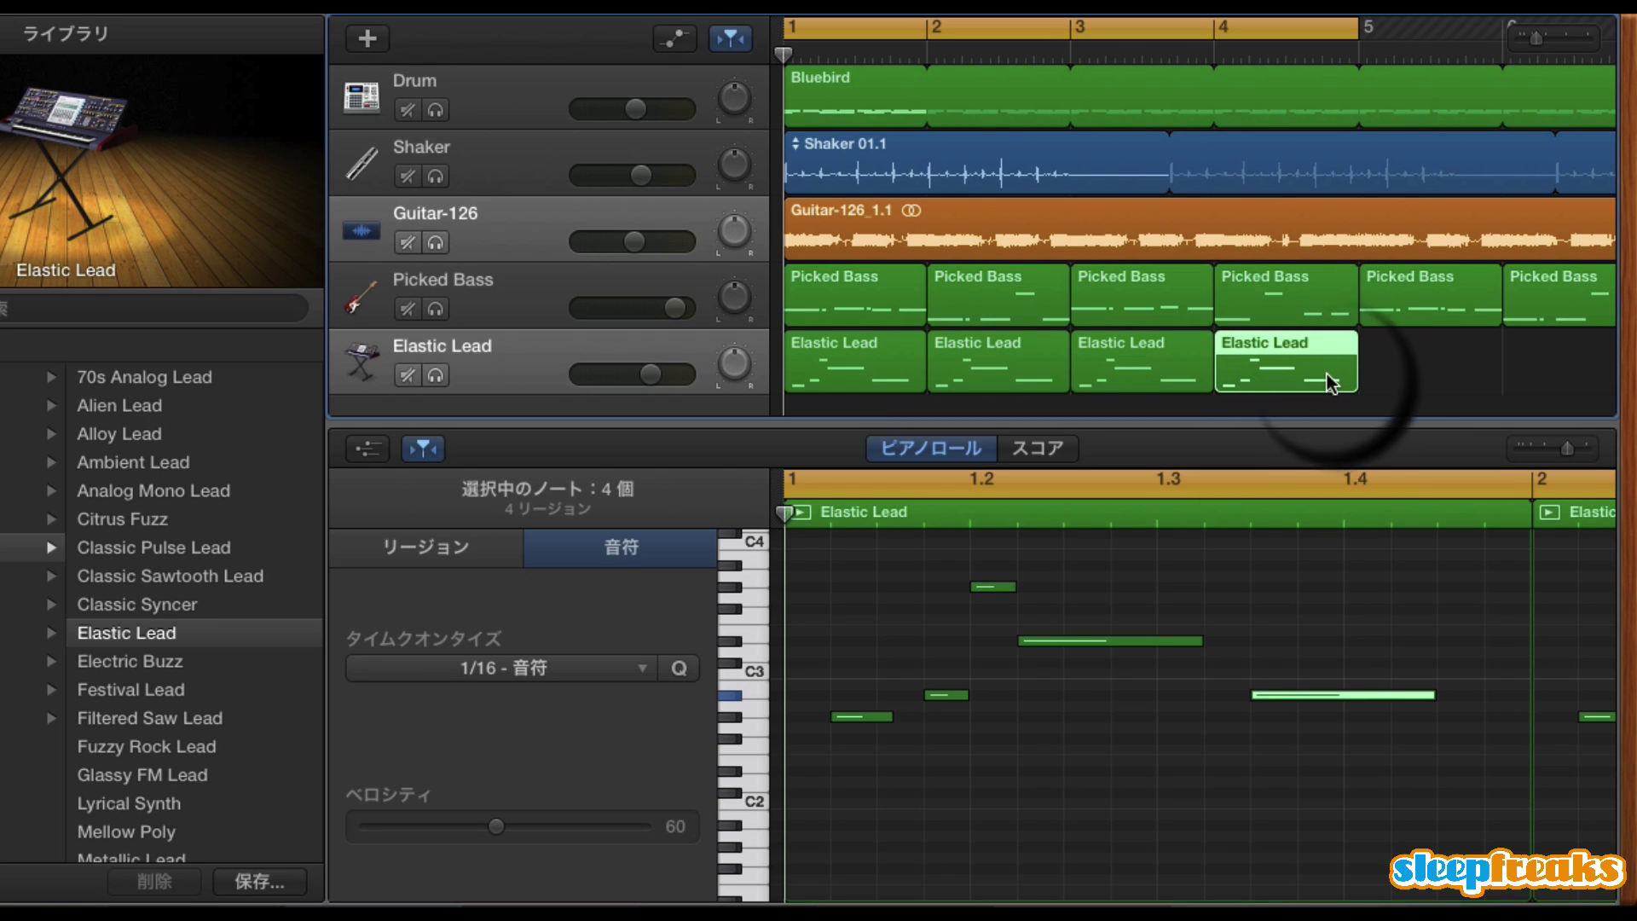
click(1296, 379)
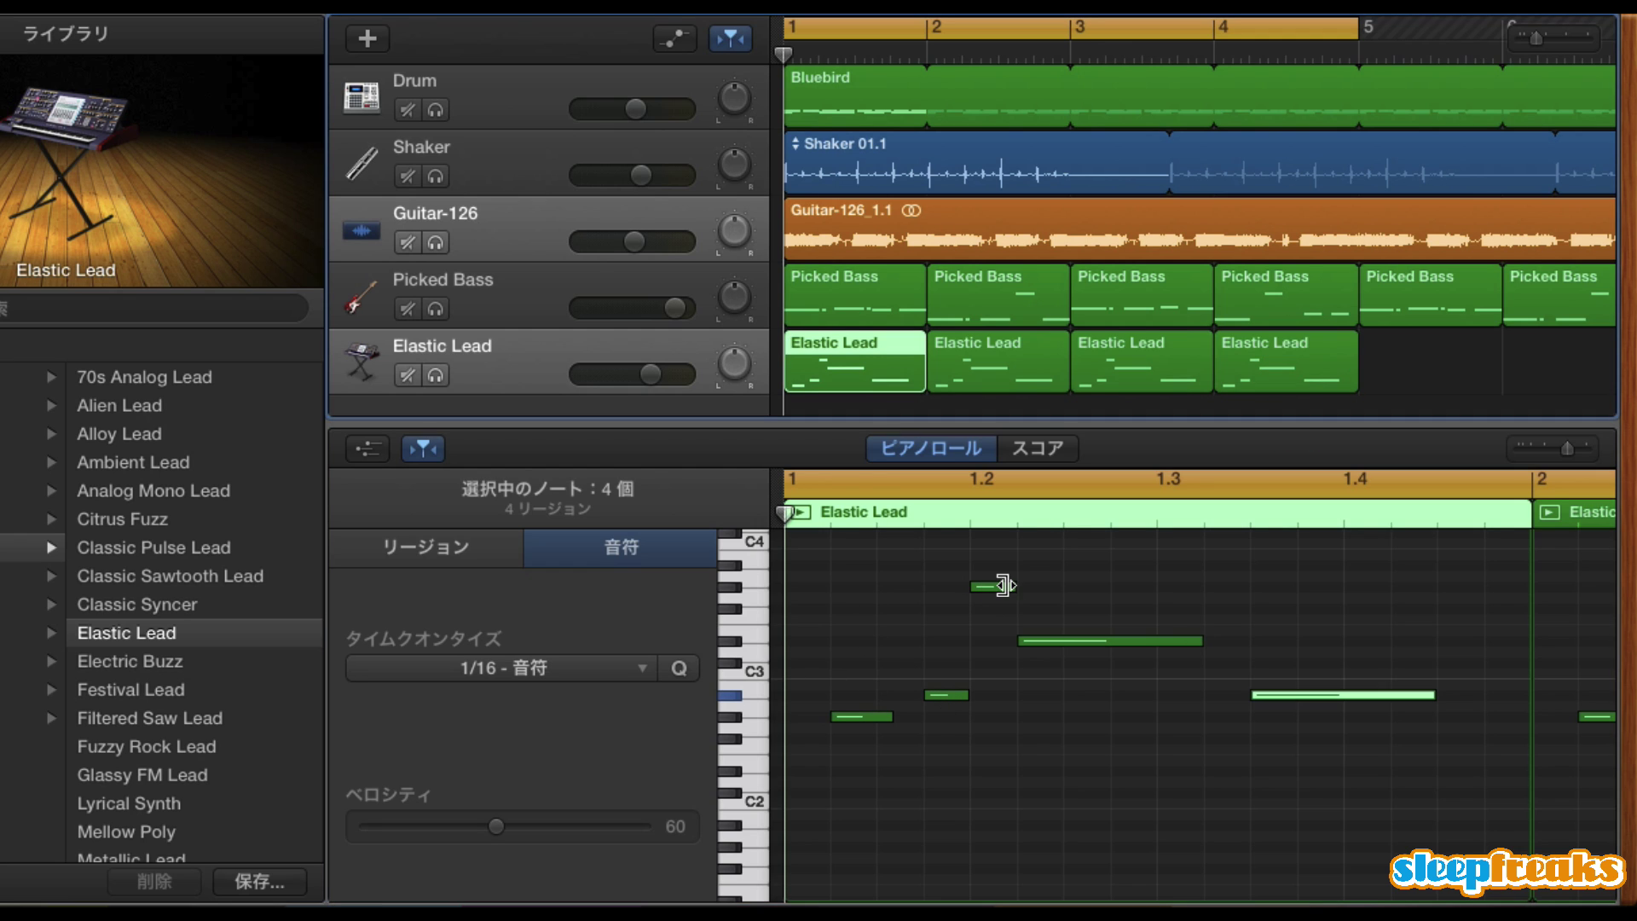
click(914, 649)
click(862, 717)
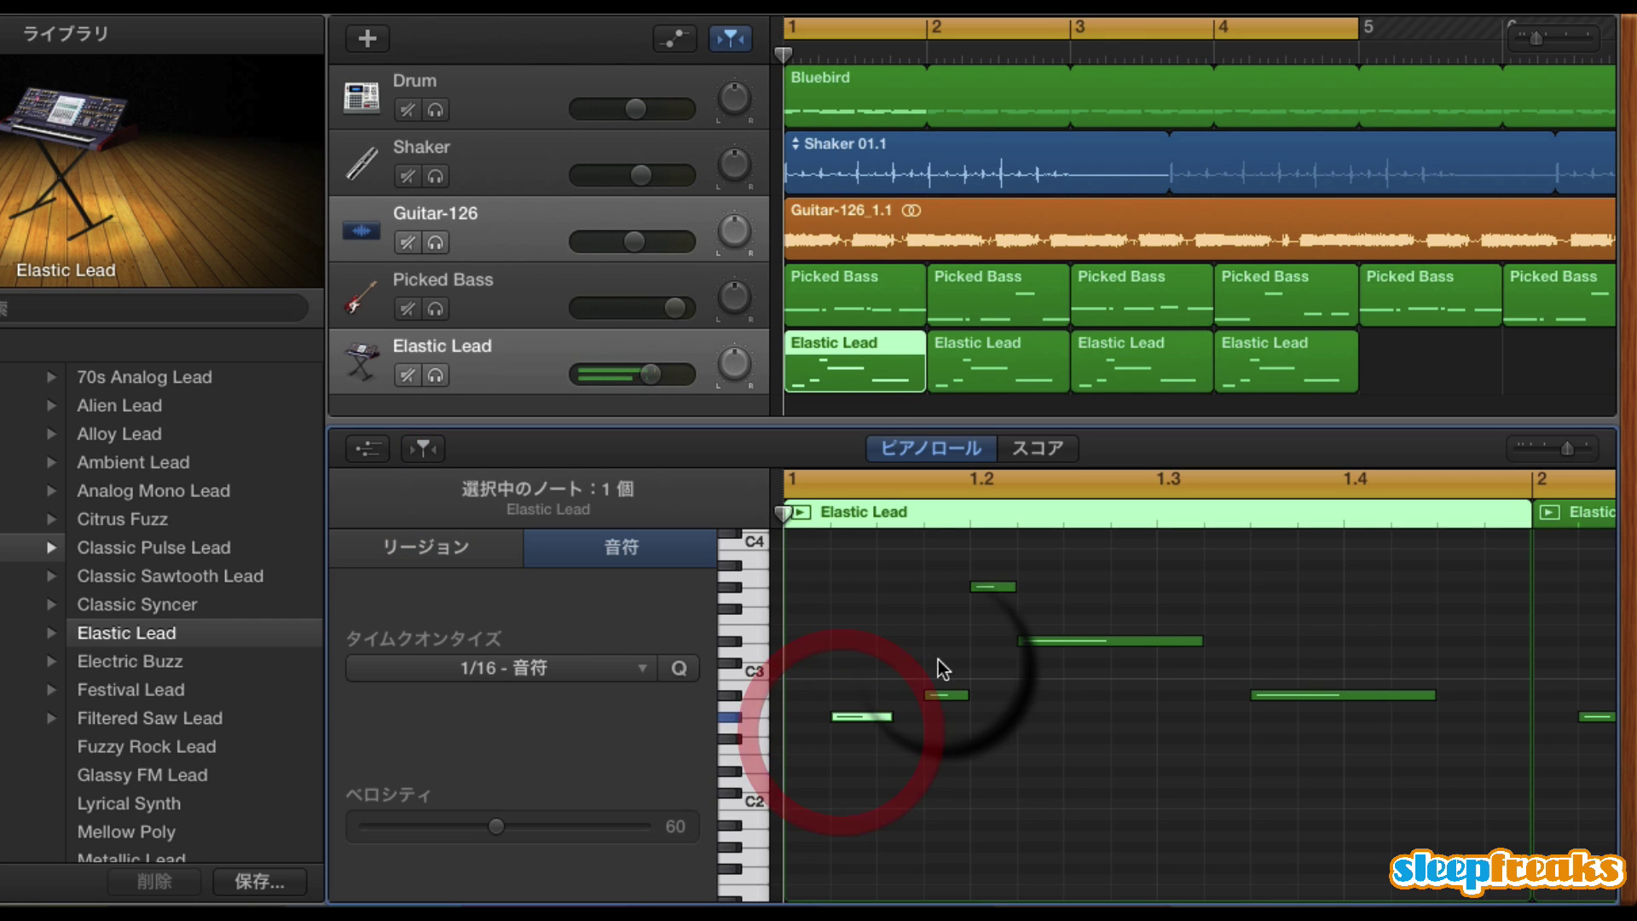
shift+click(945, 695)
shift+click(1066, 644)
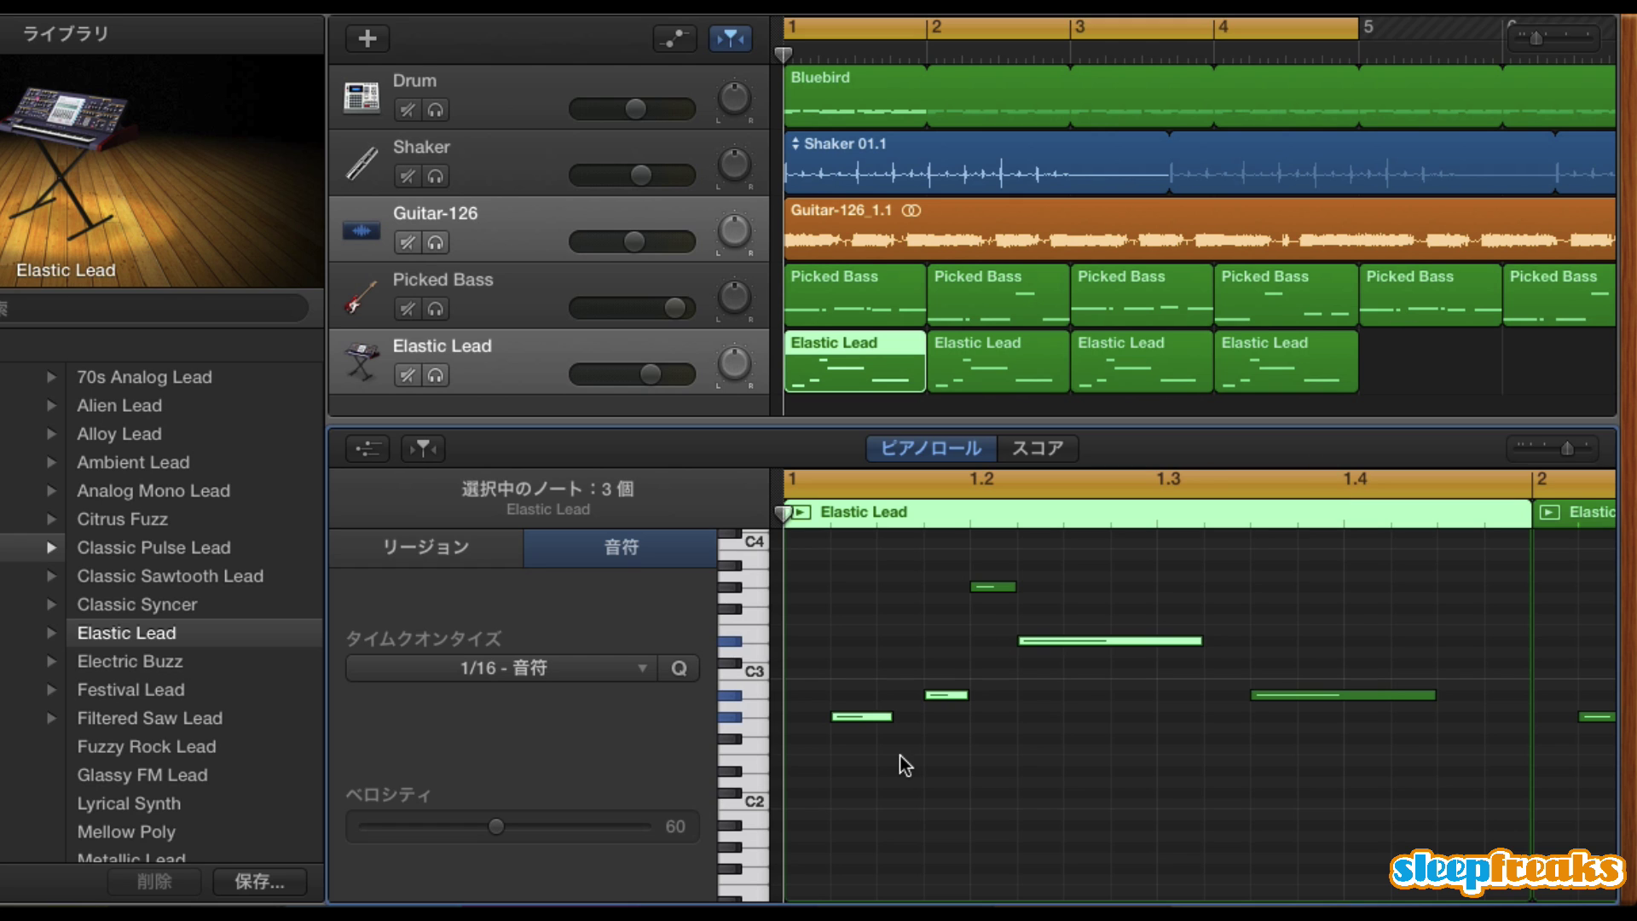
click(856, 746)
Move the first G♯2 and A♯2 notes one sixteenth earlier, start the D♯3 note one sixteenth later, and play the phrase
drag(861, 716, 817, 718)
drag(935, 695, 888, 694)
drag(1038, 641, 1064, 641)
click(1066, 642)
key(space)
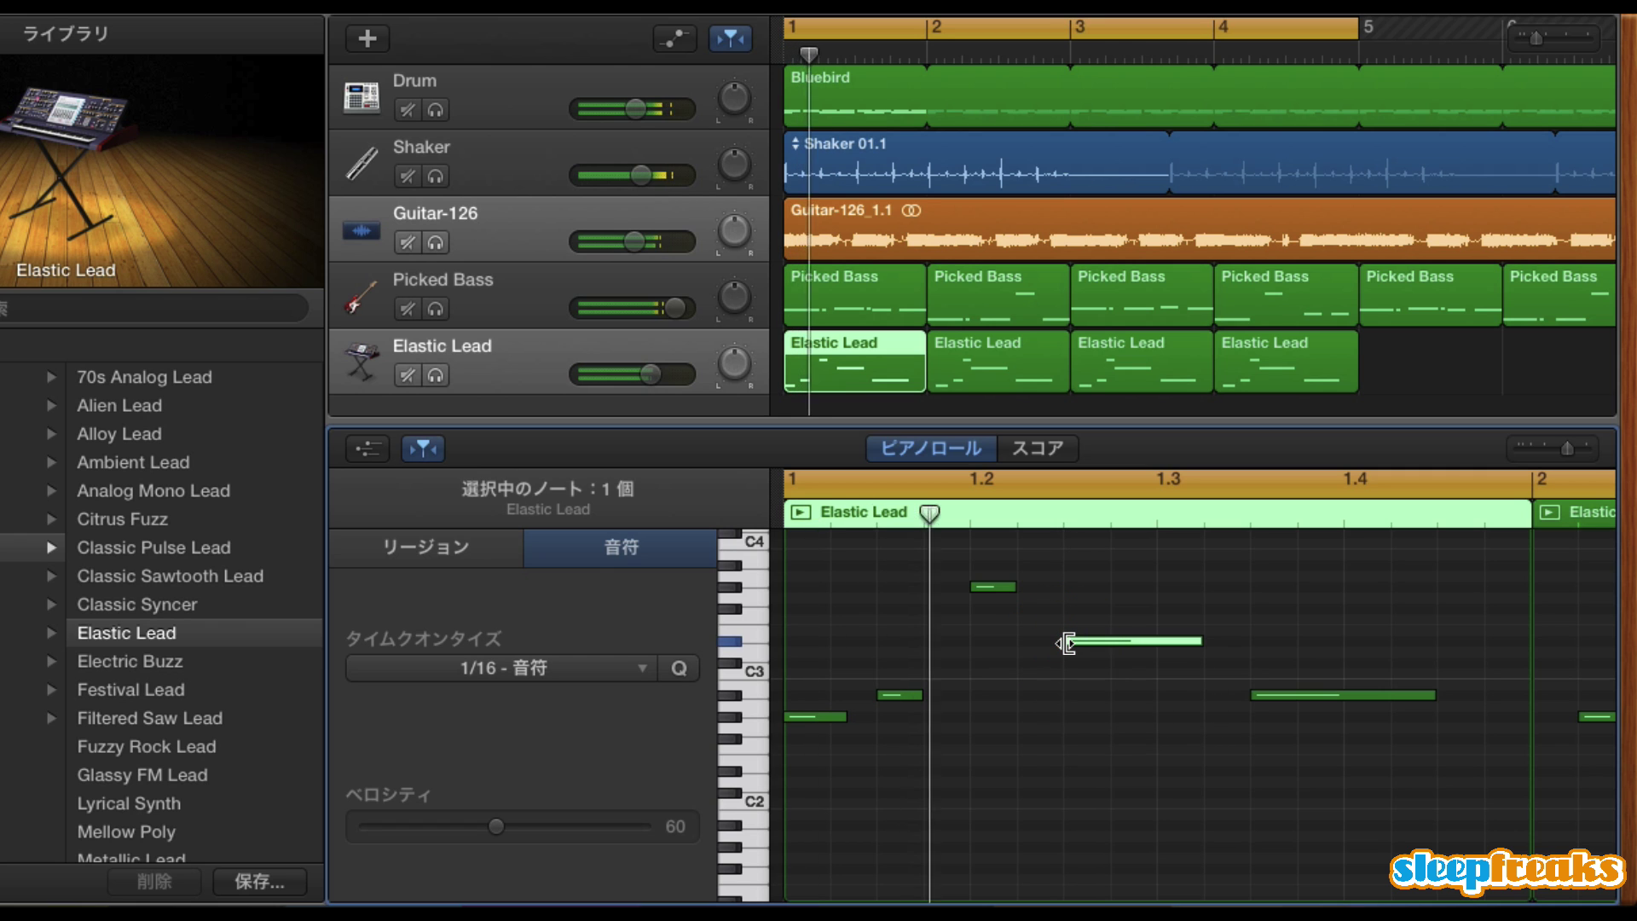
key(space)
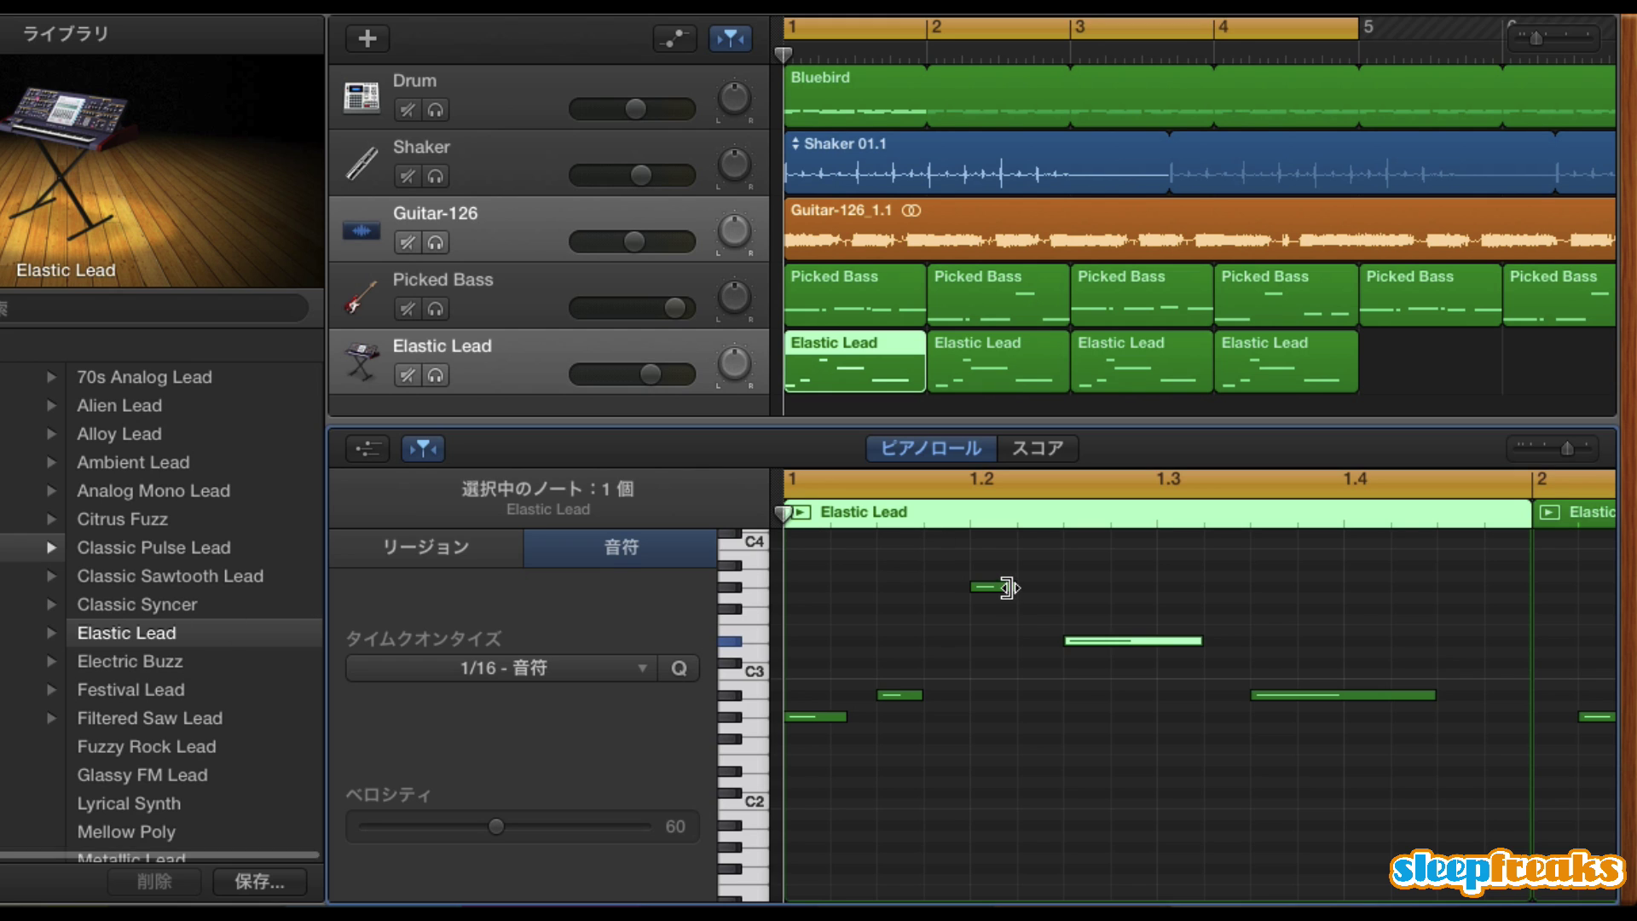
Lengthen the G♯3 note so it overlaps the D♯3 note, try extending the first A♯2 note over G♯3, and play the phrase
drag(1013, 587, 1100, 587)
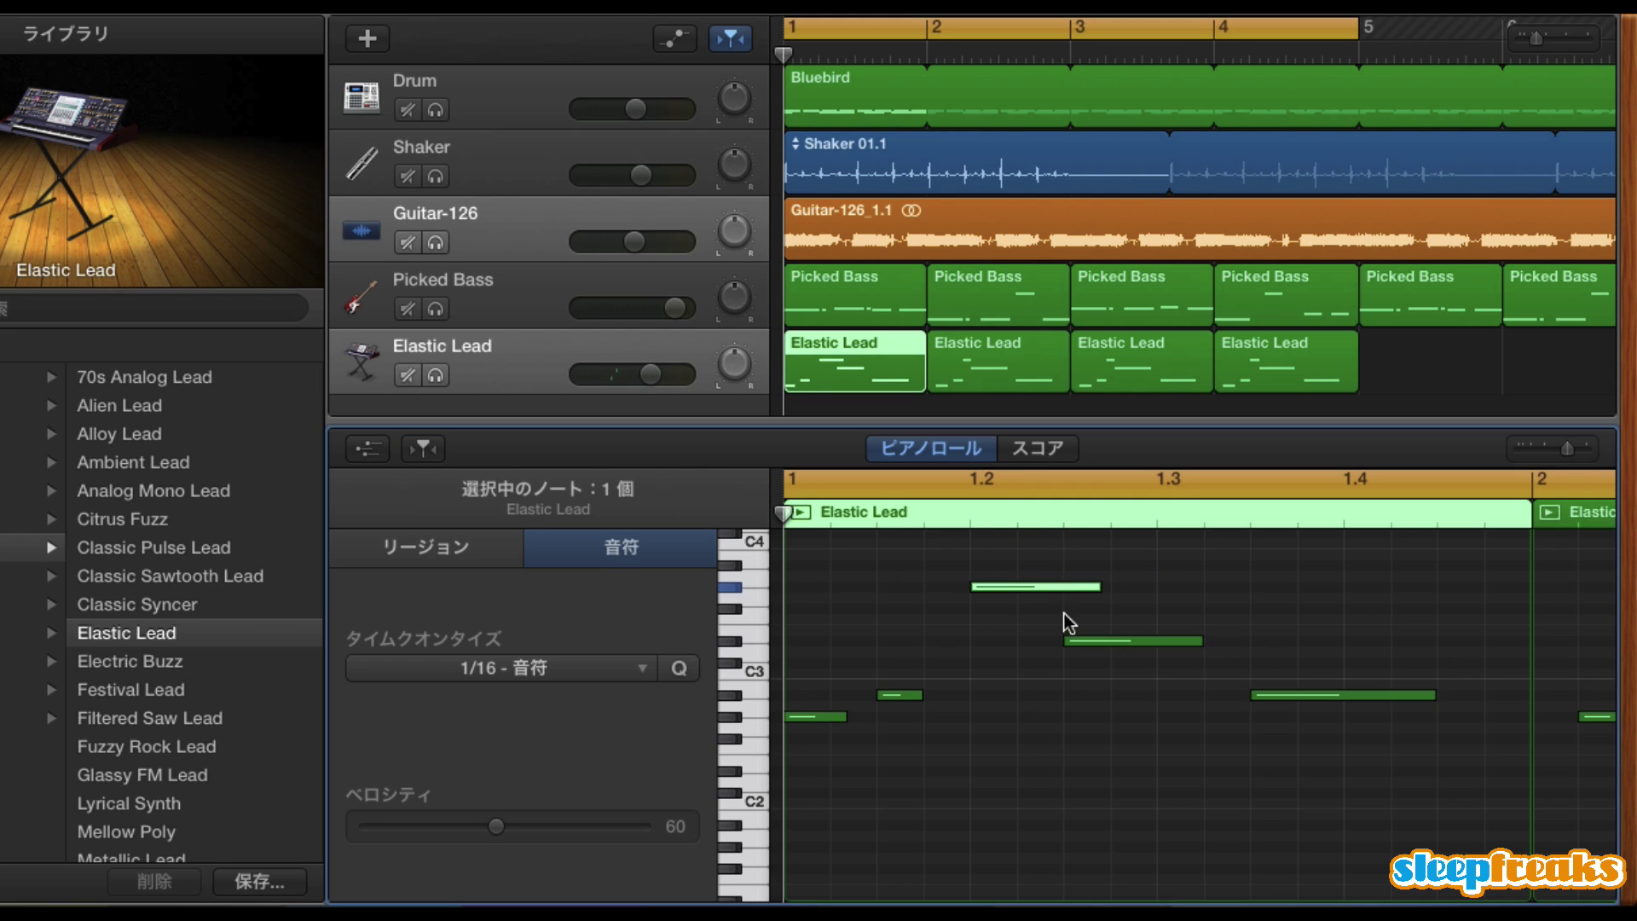
drag(911, 693, 1021, 691)
drag(1024, 691, 1024, 692)
key(space)
key(space)
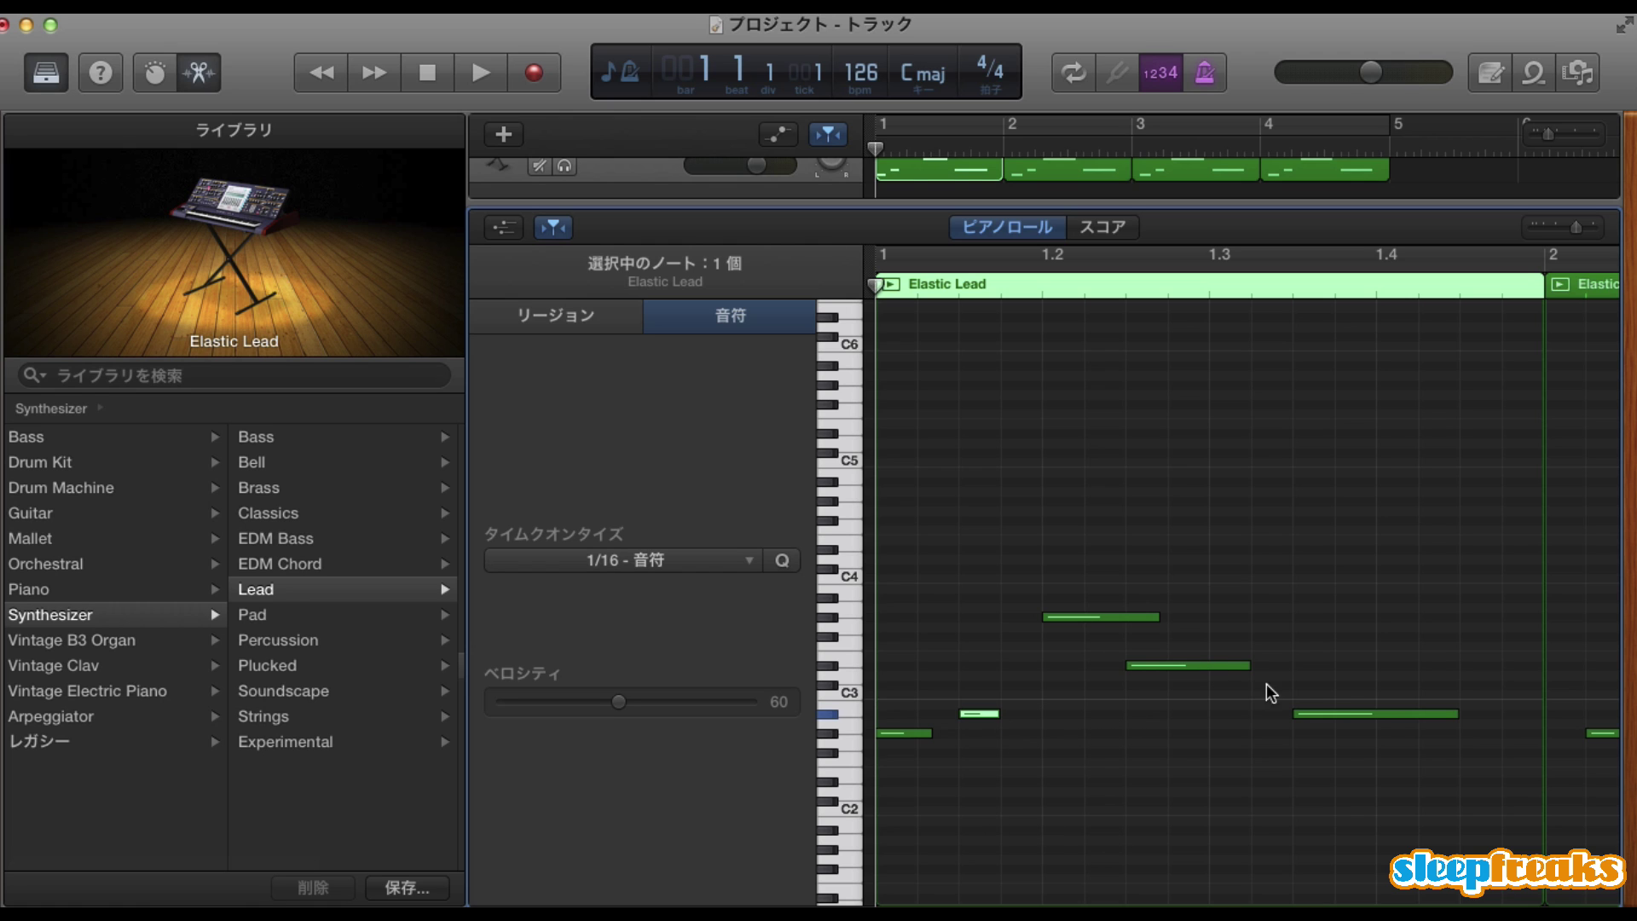
Extend the first G♯2, A♯2 and D♯3 notes, add a long G♯3 note at 1.4.3, and play the phrase
click(1443, 614)
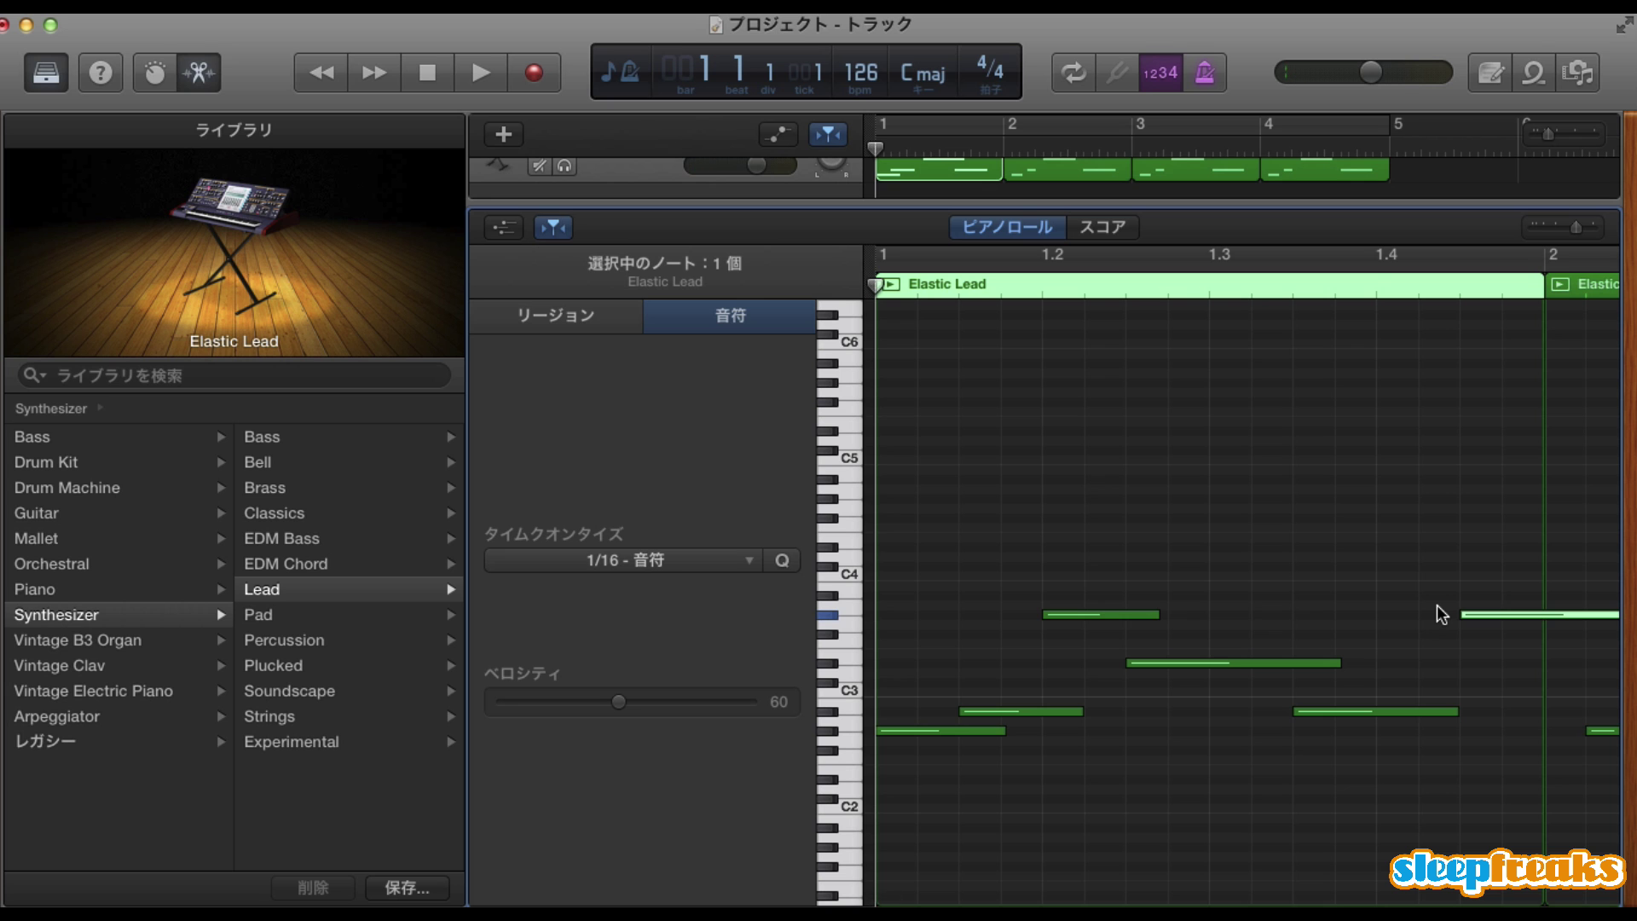
key(space)
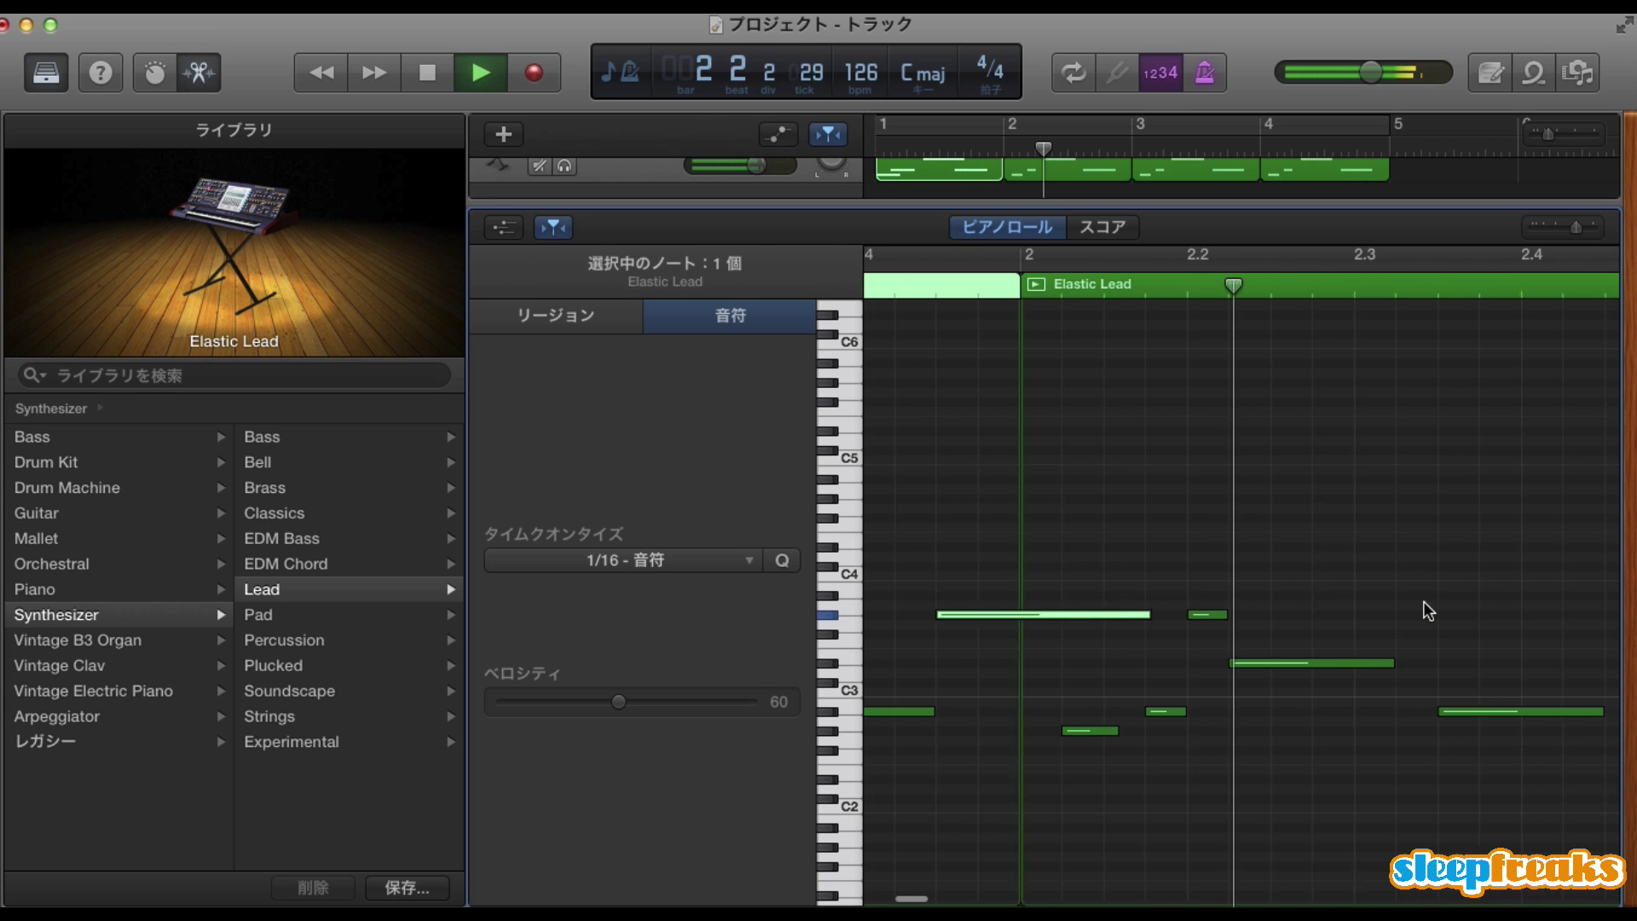
key(space)
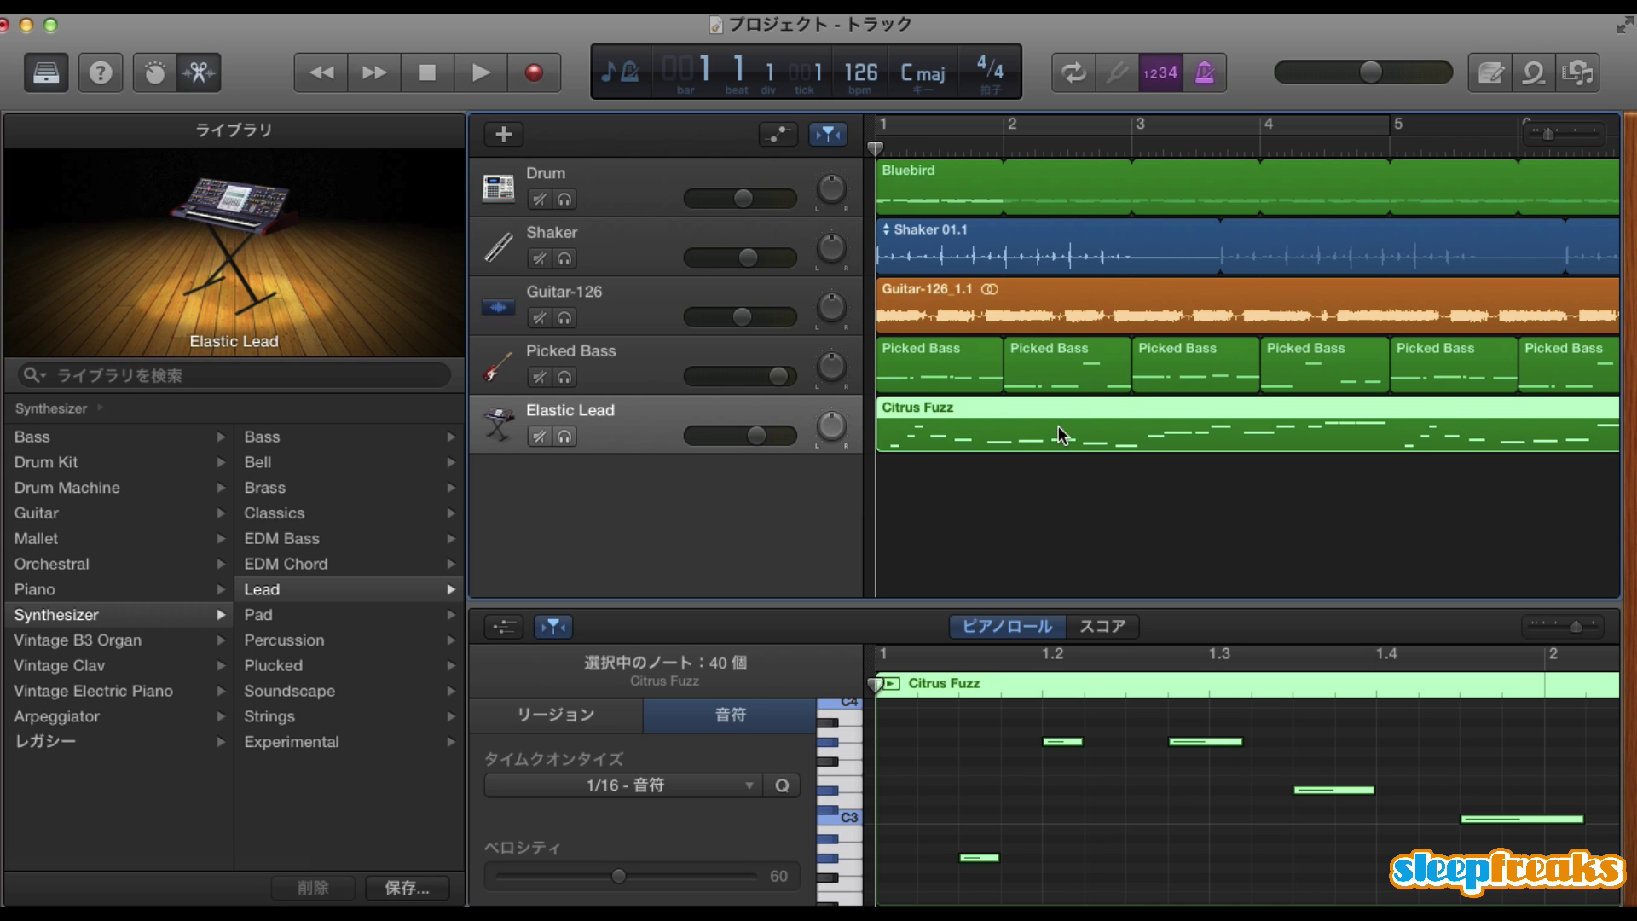
Play the whole eight-bar Citrus Fuzz melody with the other tracks and return the playhead to the start
key(space)
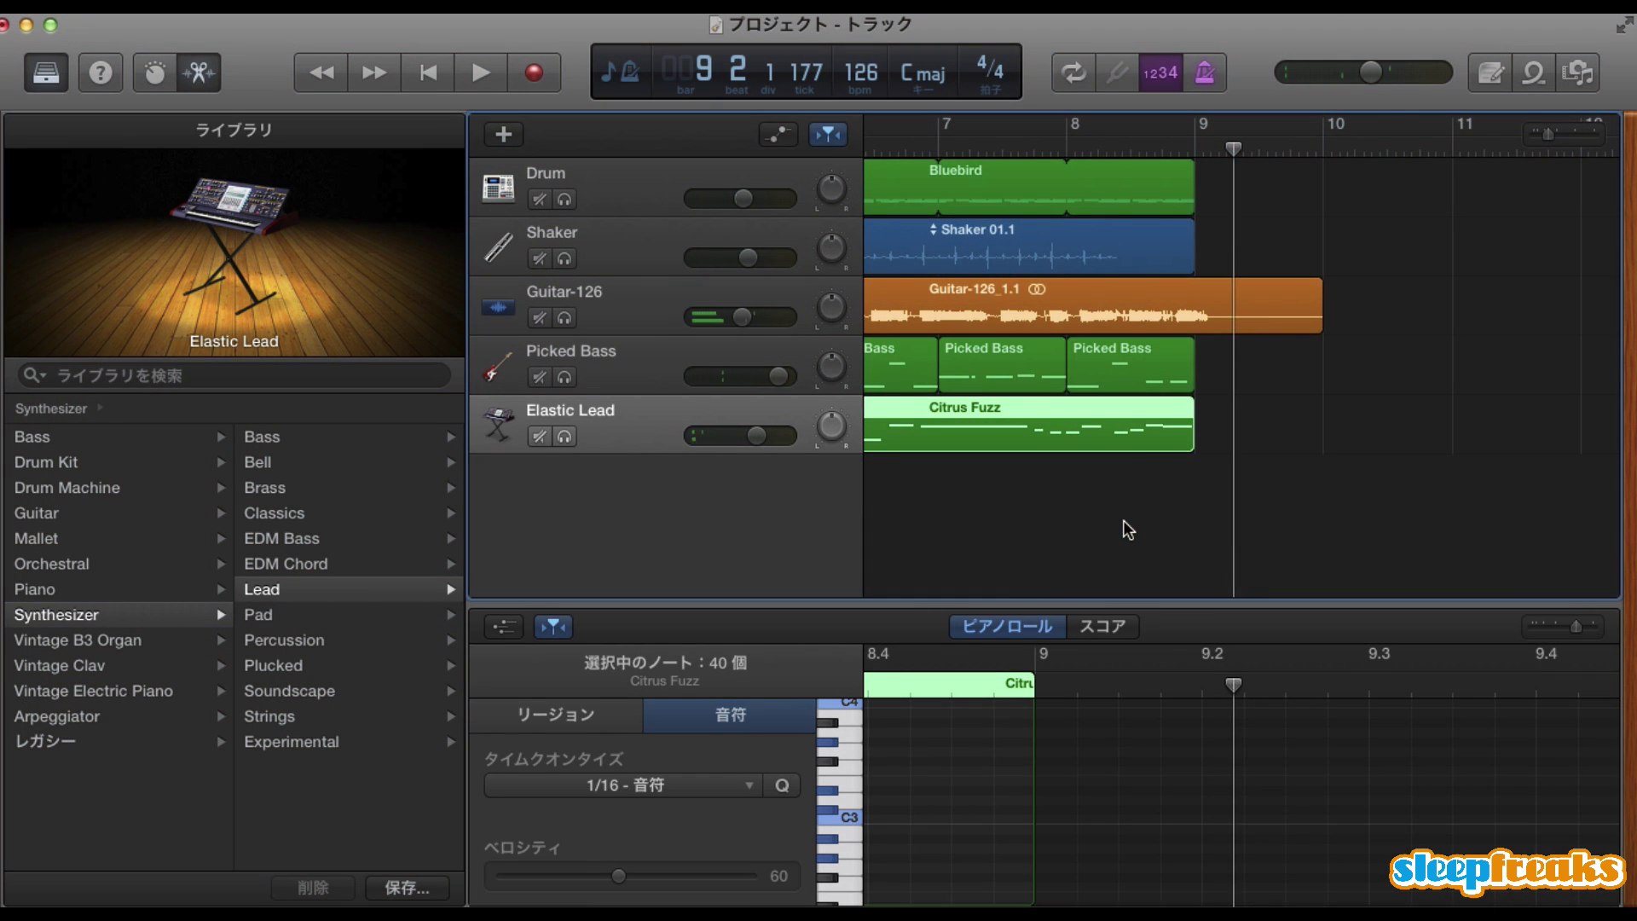
key(Return)
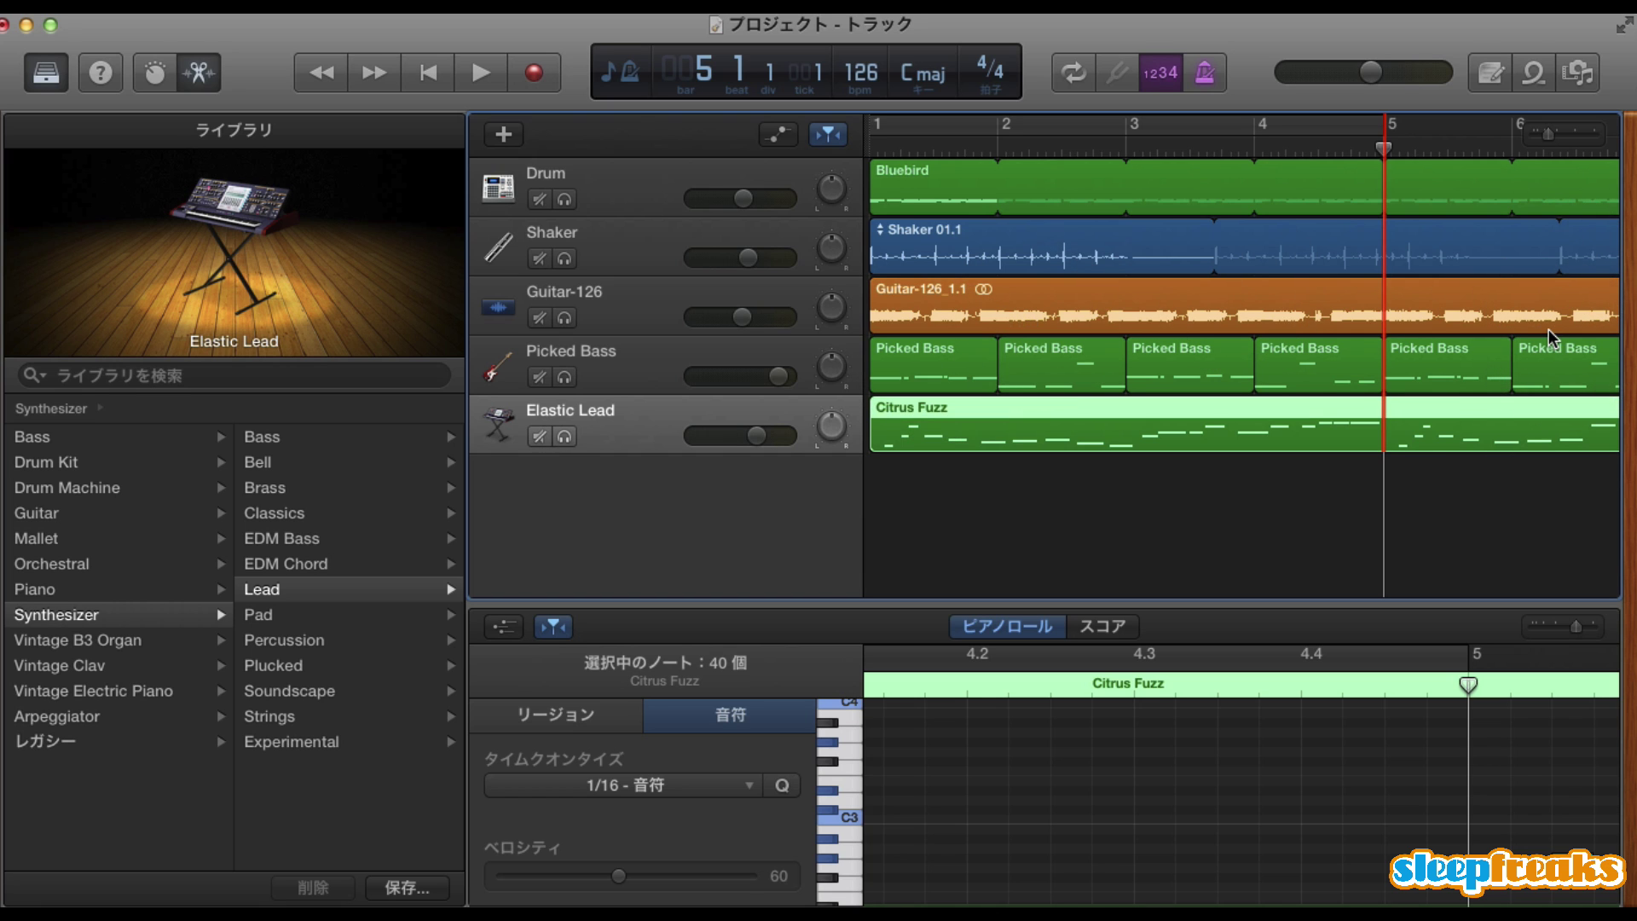
Split the Citrus Fuzz region at bar 5 and replace its second half with a copy of the first four bars
click(1425, 420)
key(Delete)
click(1060, 415)
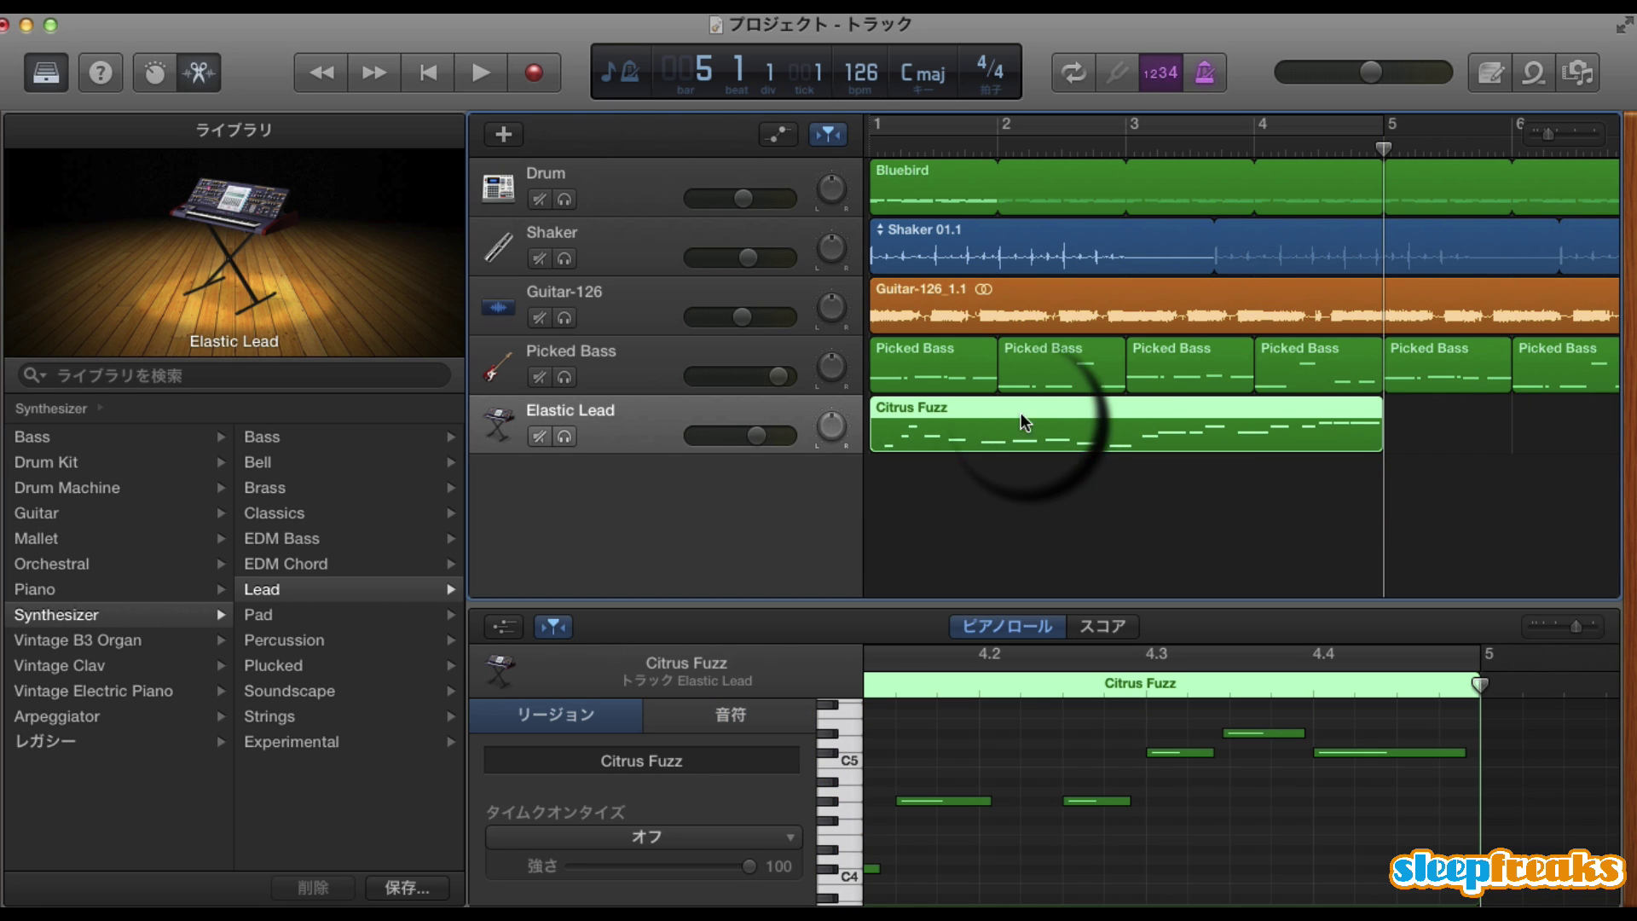
drag(1024, 421, 1505, 437)
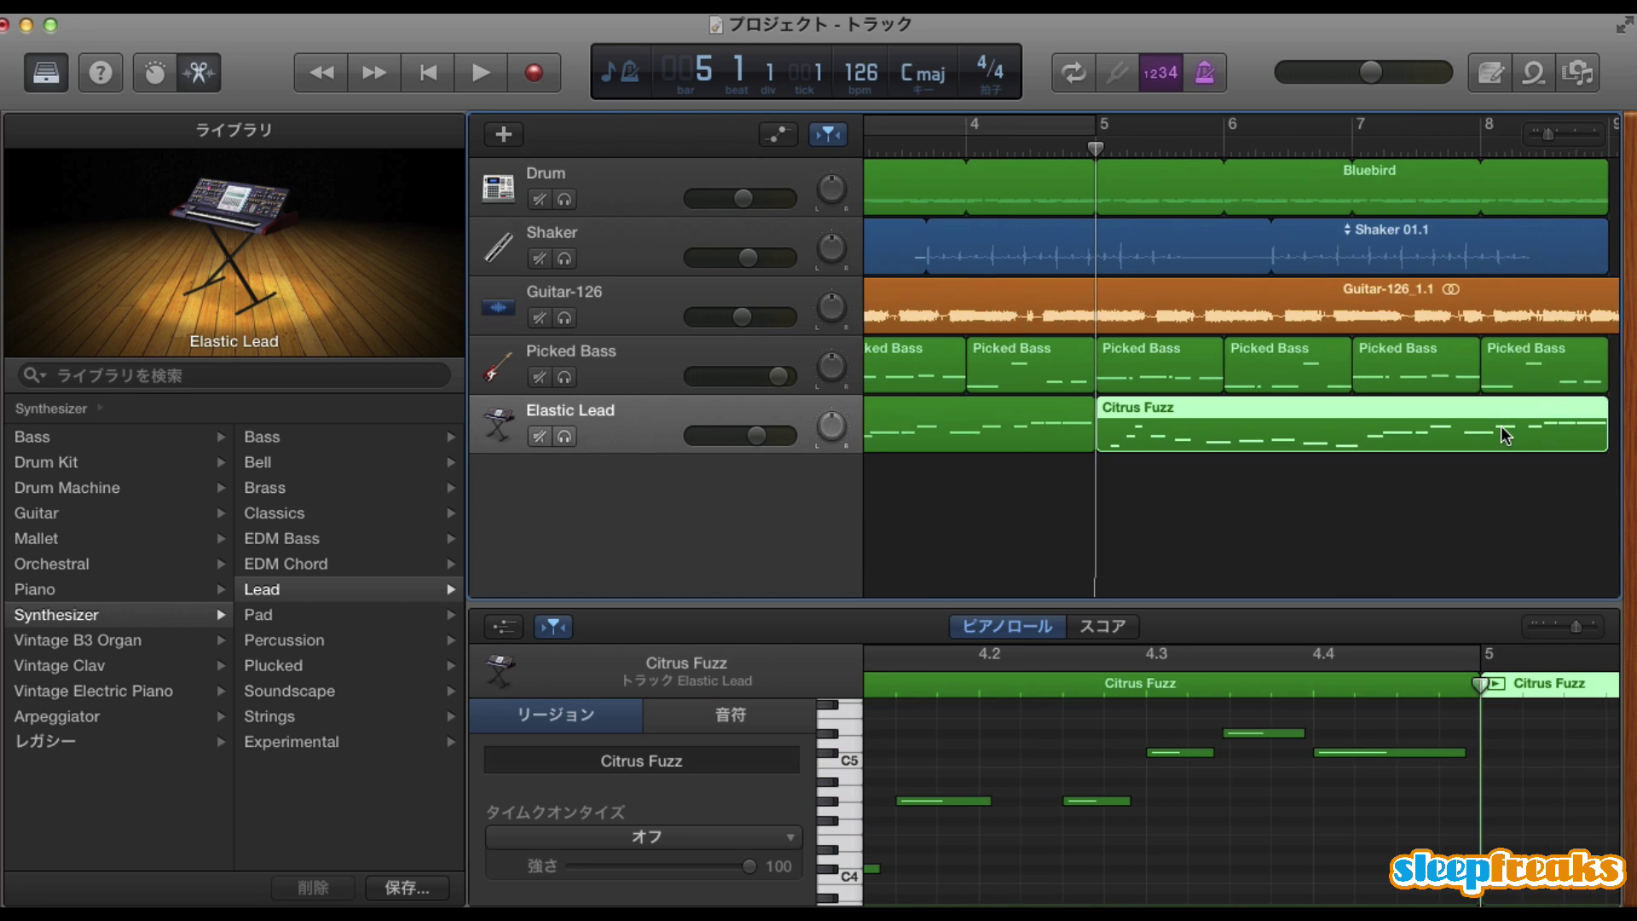
scroll(1506, 437, left, 3)
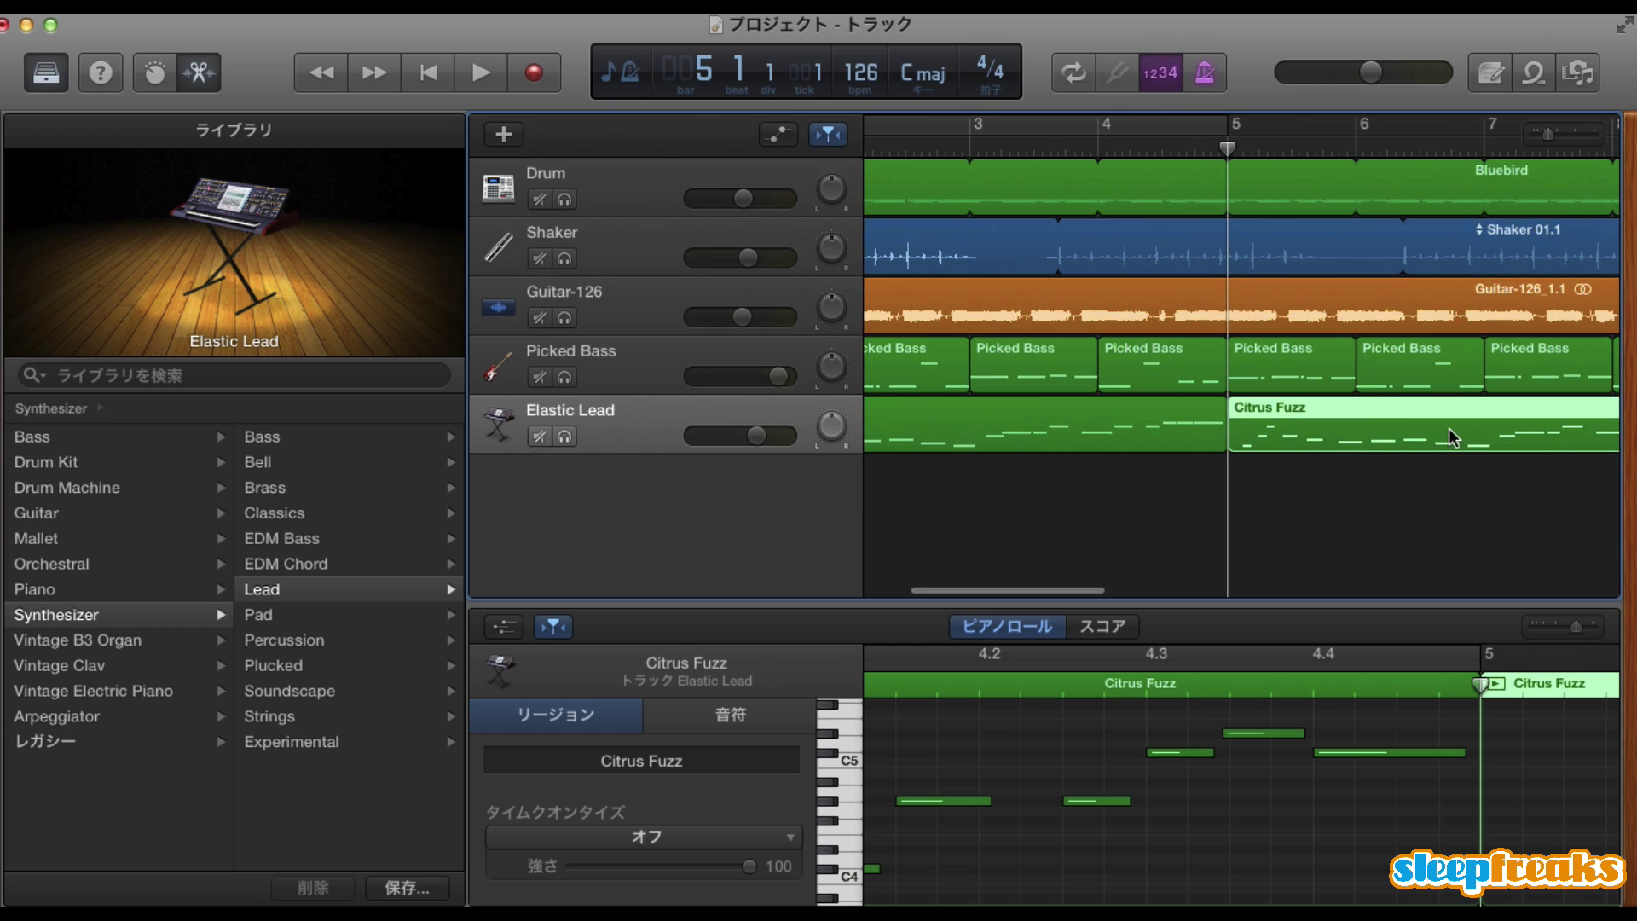
Undo the copy and the deletion to restore the original Citrus Fuzz melody from bar 5
click(1385, 508)
key(super+z)
key(super+z)
scroll(1390, 502, right, 4)
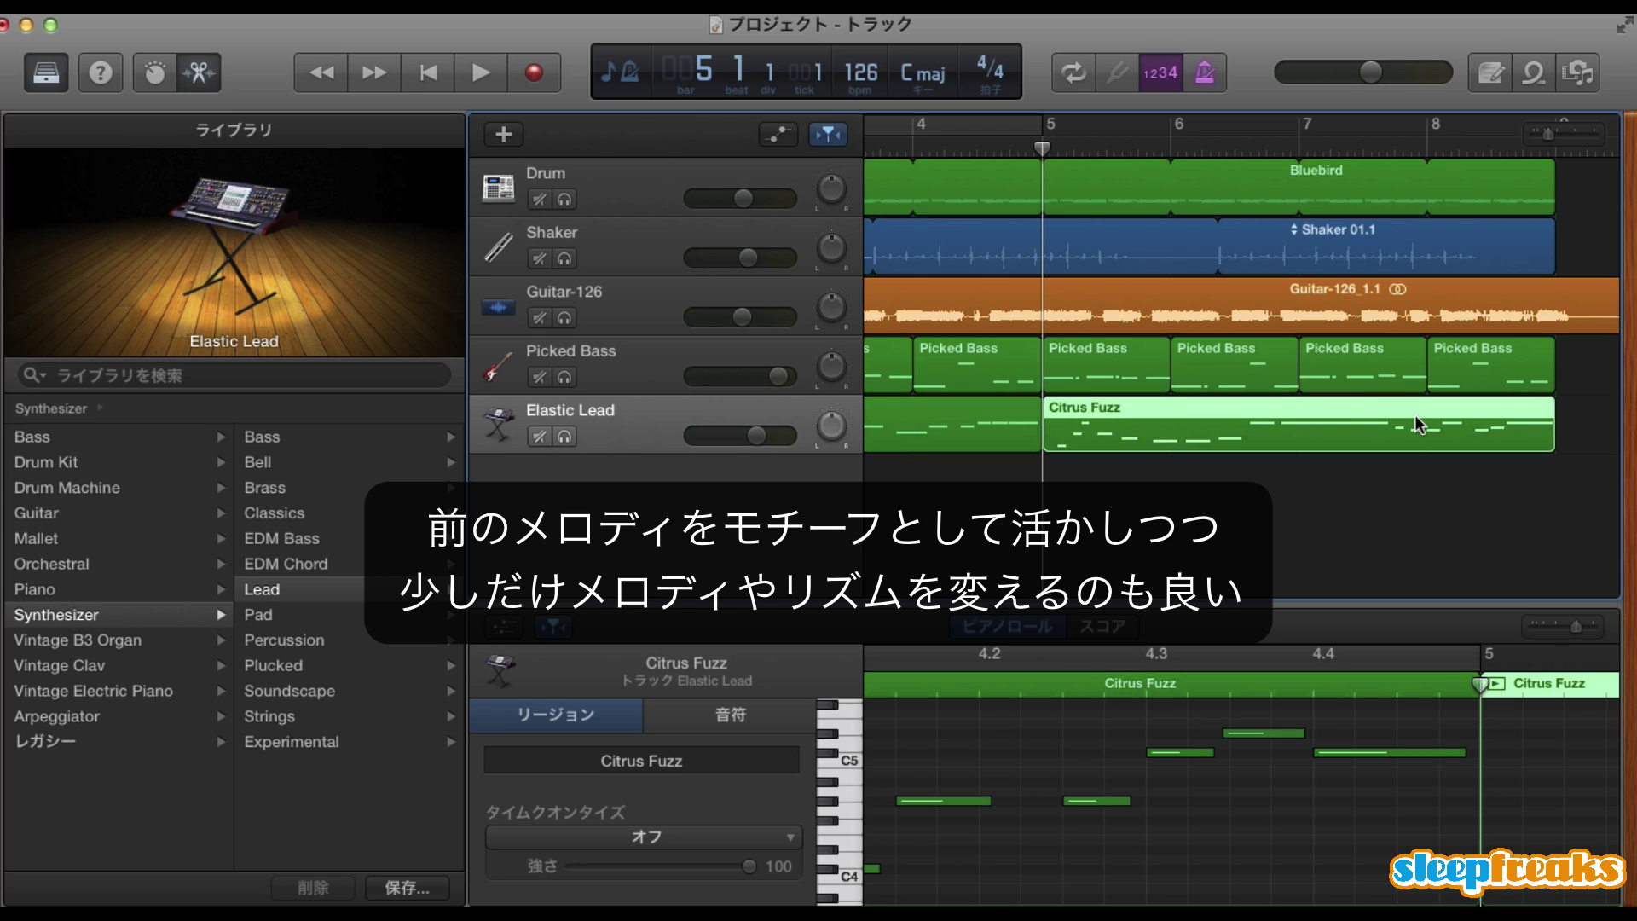
Return the playhead to bar 1 and select the Guitar-126_1.1 region for comparison with the Citrus Fuzz melody
key(Return)
click(1329, 304)
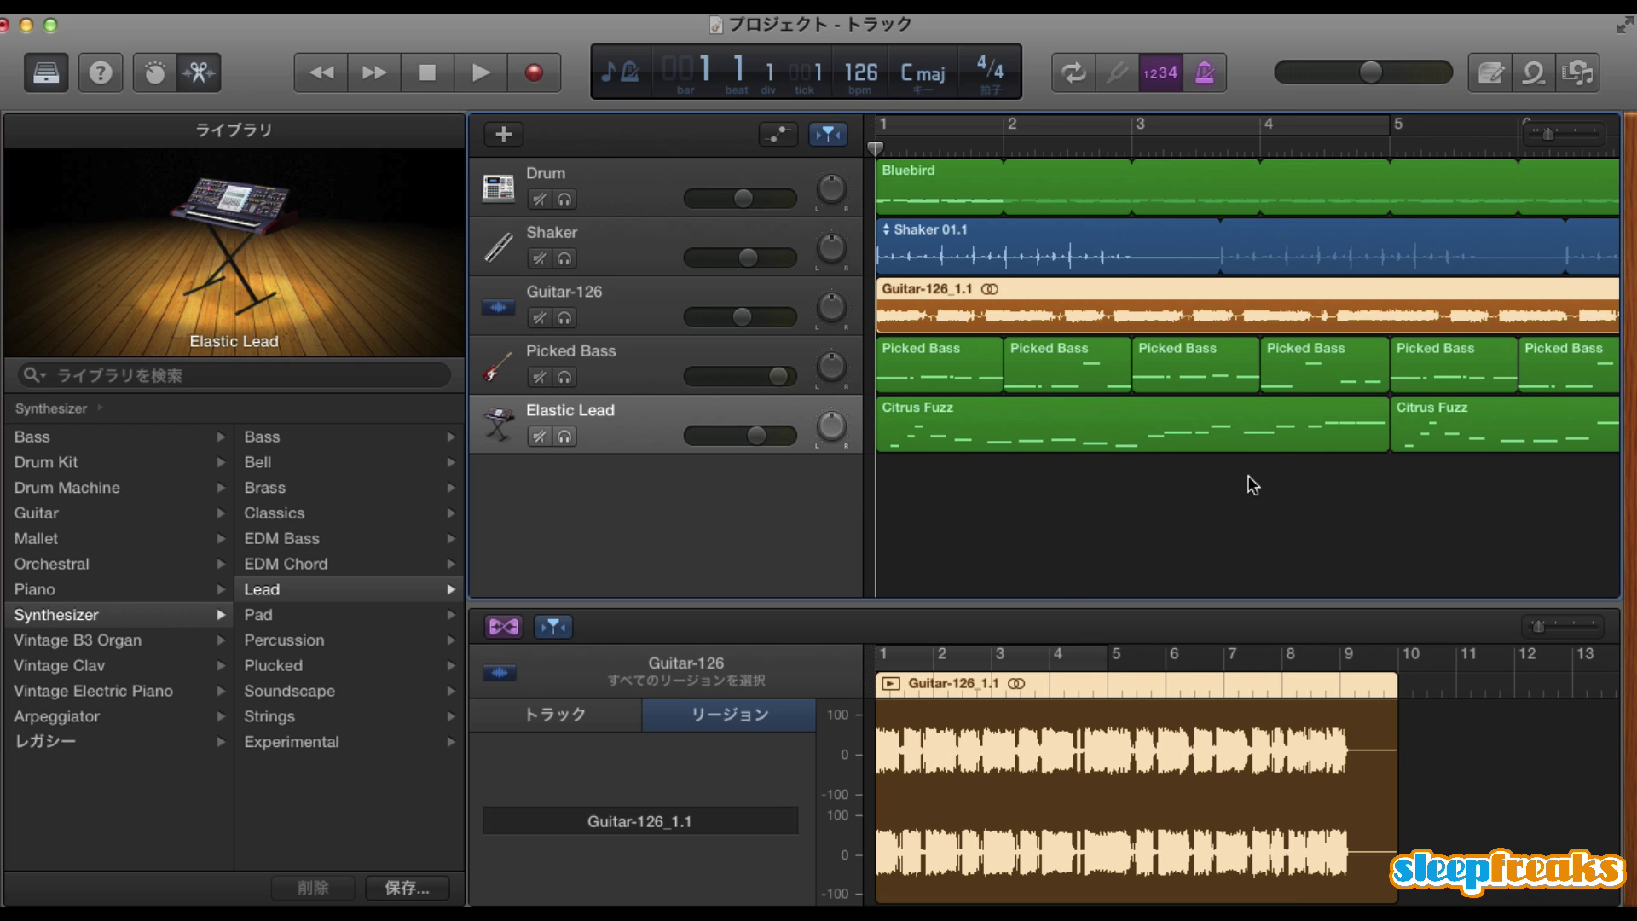
scroll(1248, 474, right, 8)
scroll(1248, 474, left, 8)
click(1209, 418)
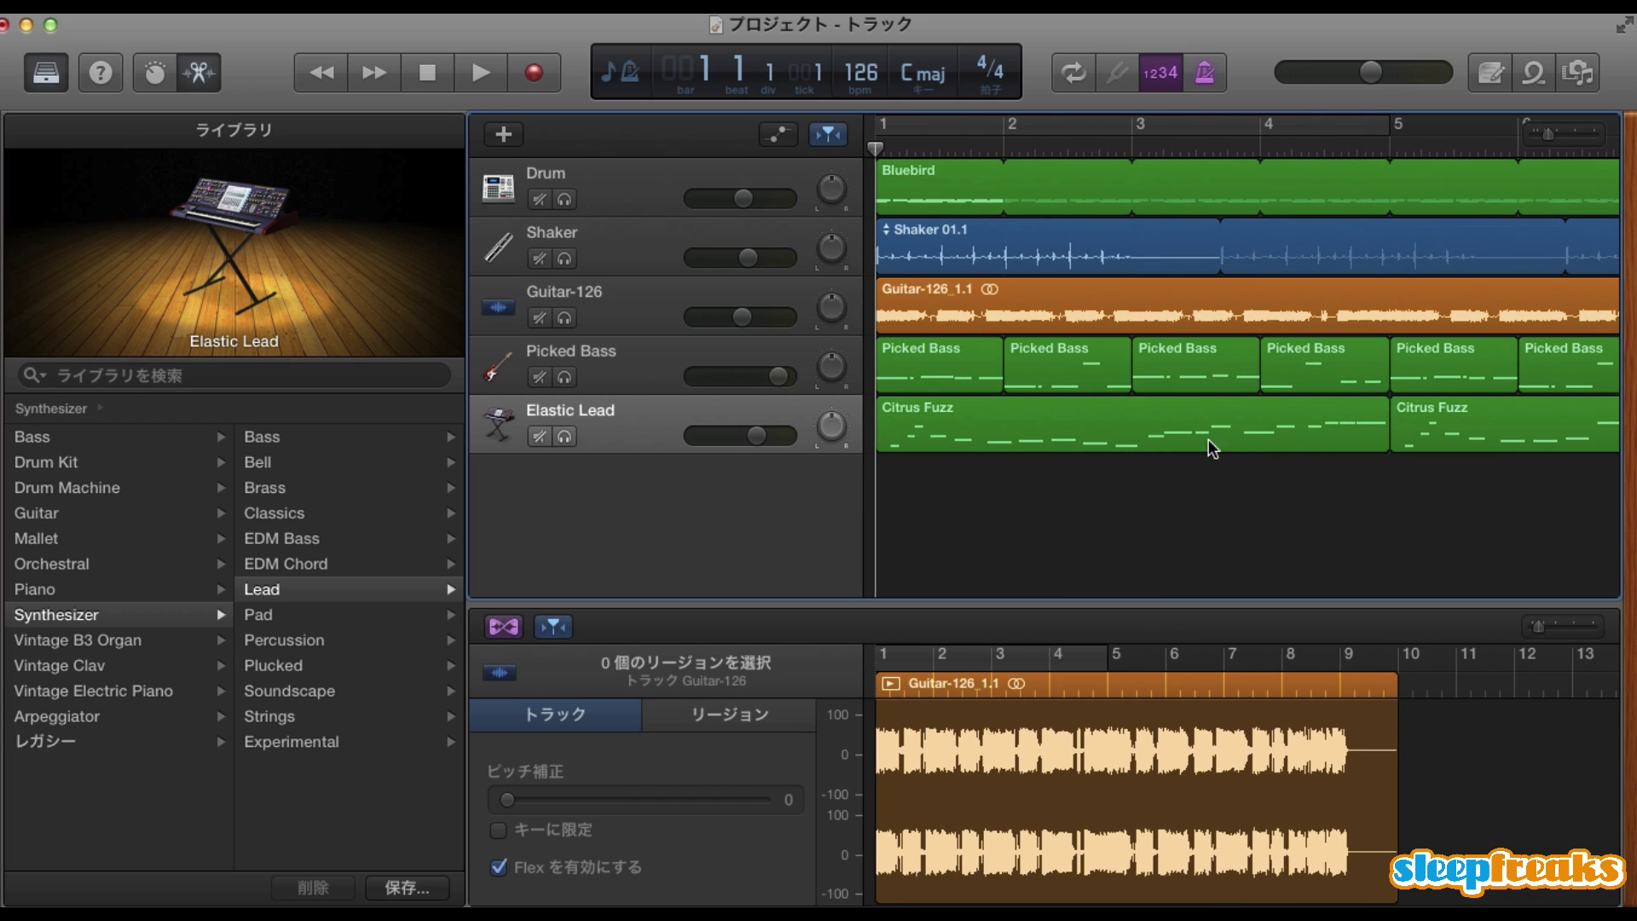
click(1200, 299)
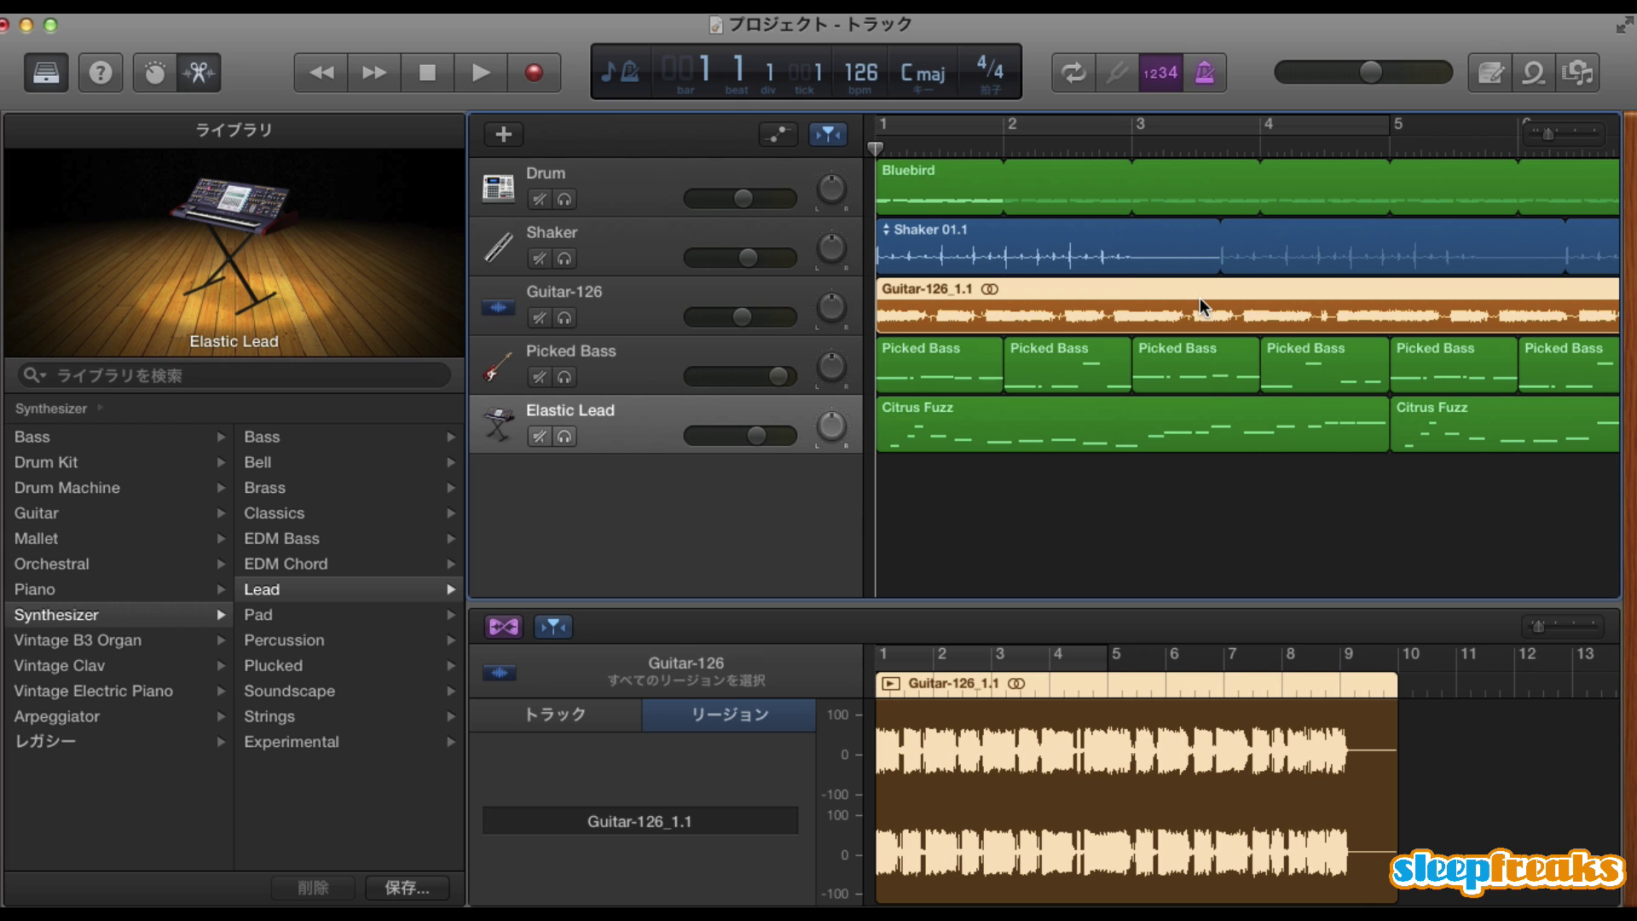